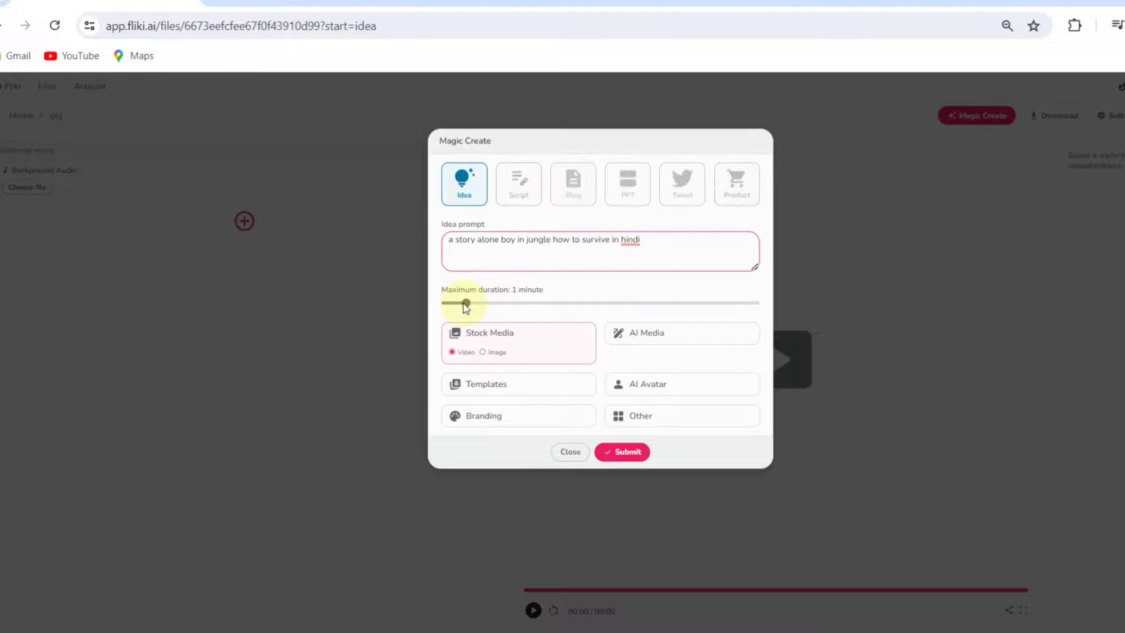
Generate the jungle survival story video with a maximum duration of 4 minutes, using AI media videos in the 3D model style
{"action": "left_click_drag", "start_coordinate": [466, 302], "coordinate": [527, 304]}
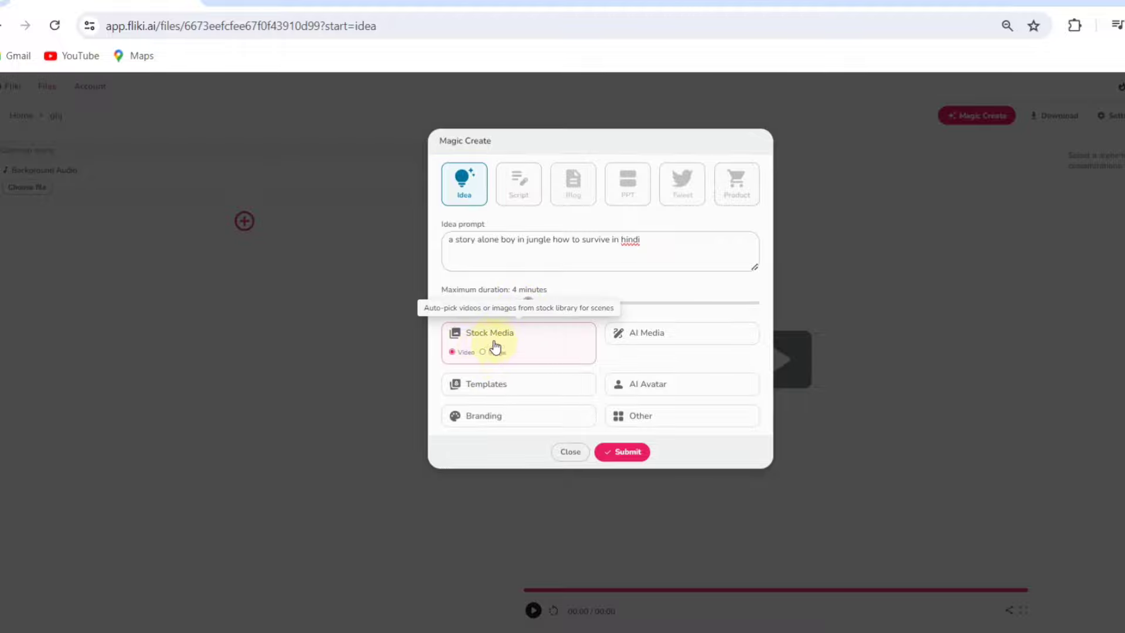
{"action": "left_click", "coordinate": [671, 340]}
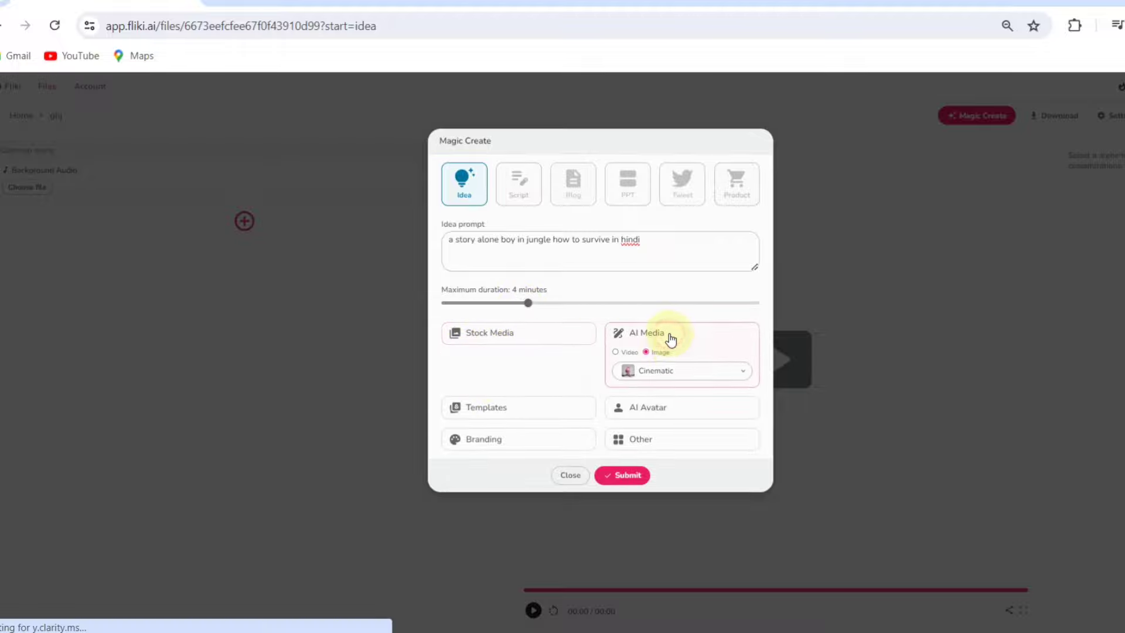
{"action": "left_click", "coordinate": [706, 372]}
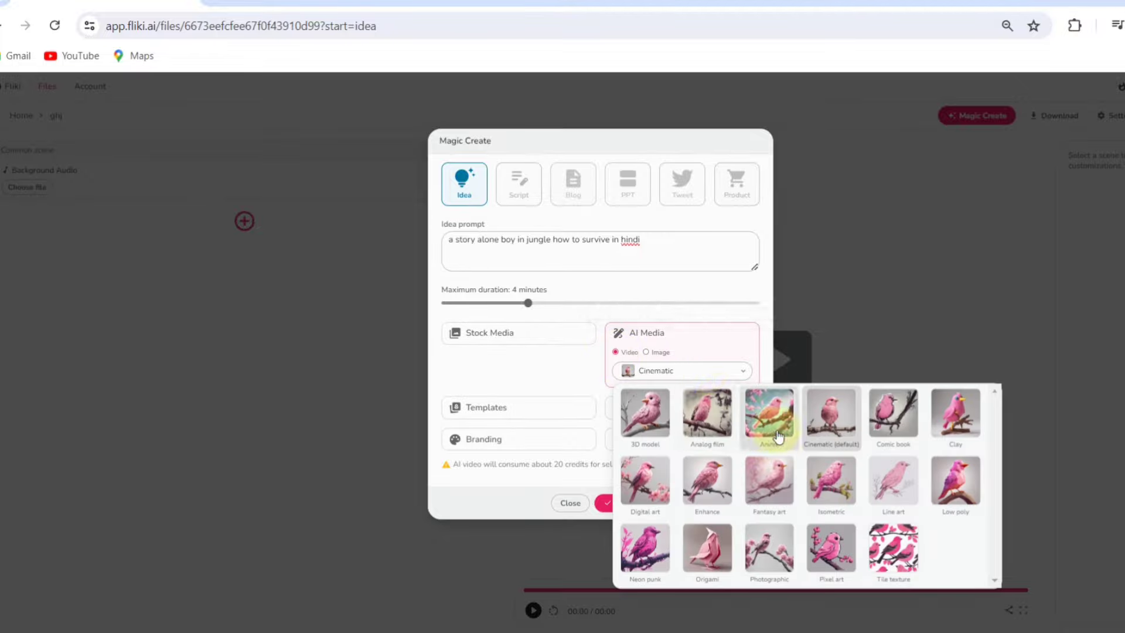
{"action": "left_click", "coordinate": [646, 437]}
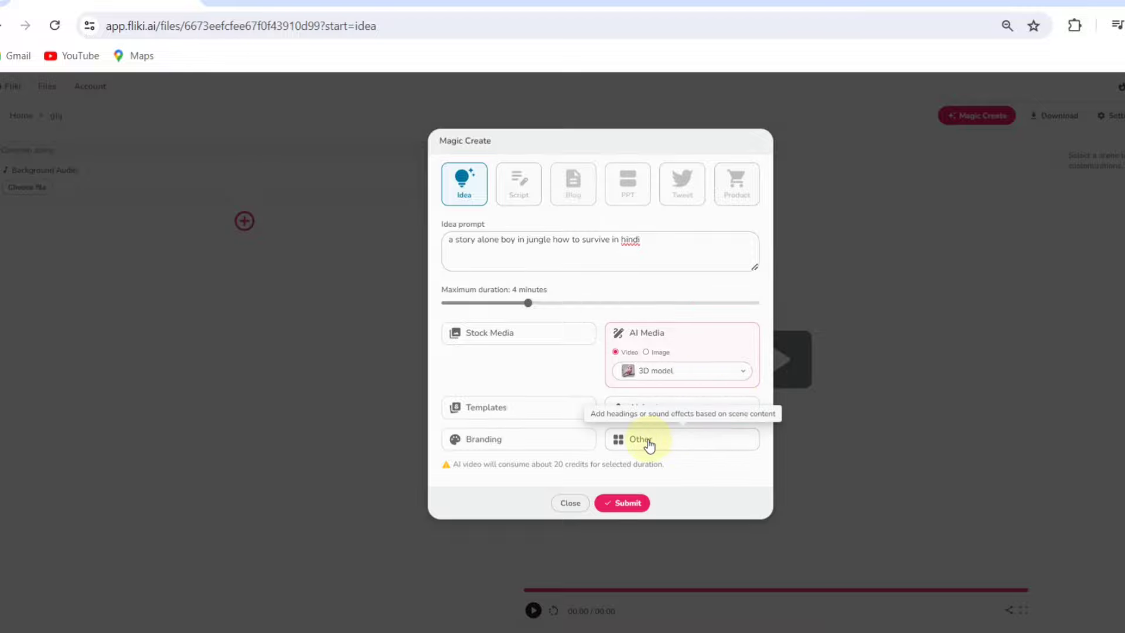
{"action": "left_click", "coordinate": [623, 503]}
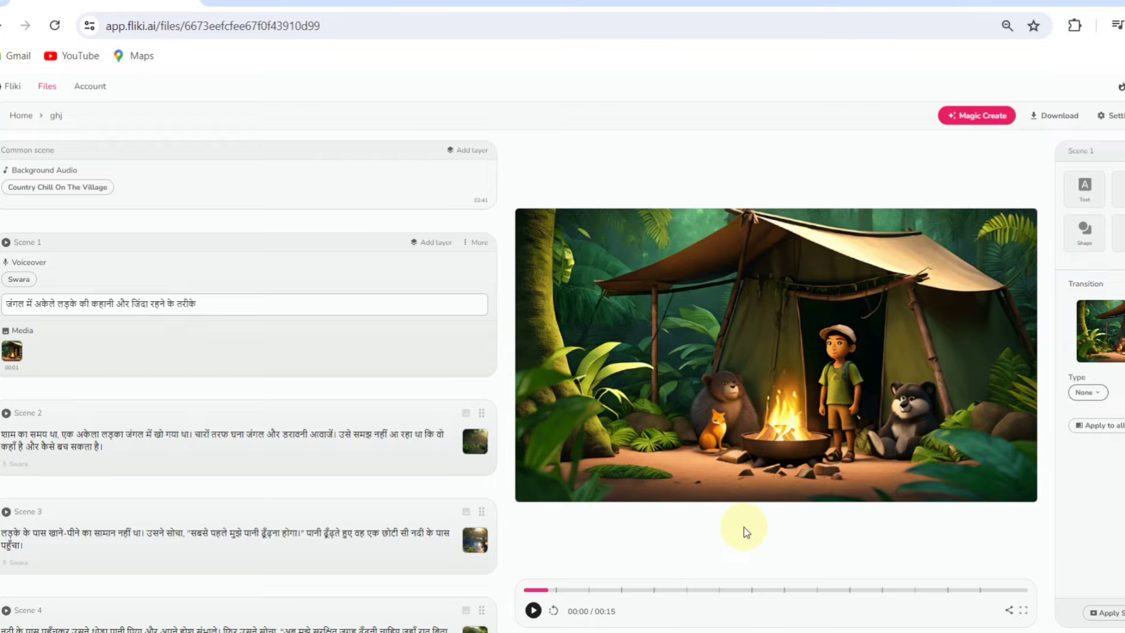
Review the generated scenes from first to last and play the video preview from the beginning
{"action": "left_click", "coordinate": [525, 591]}
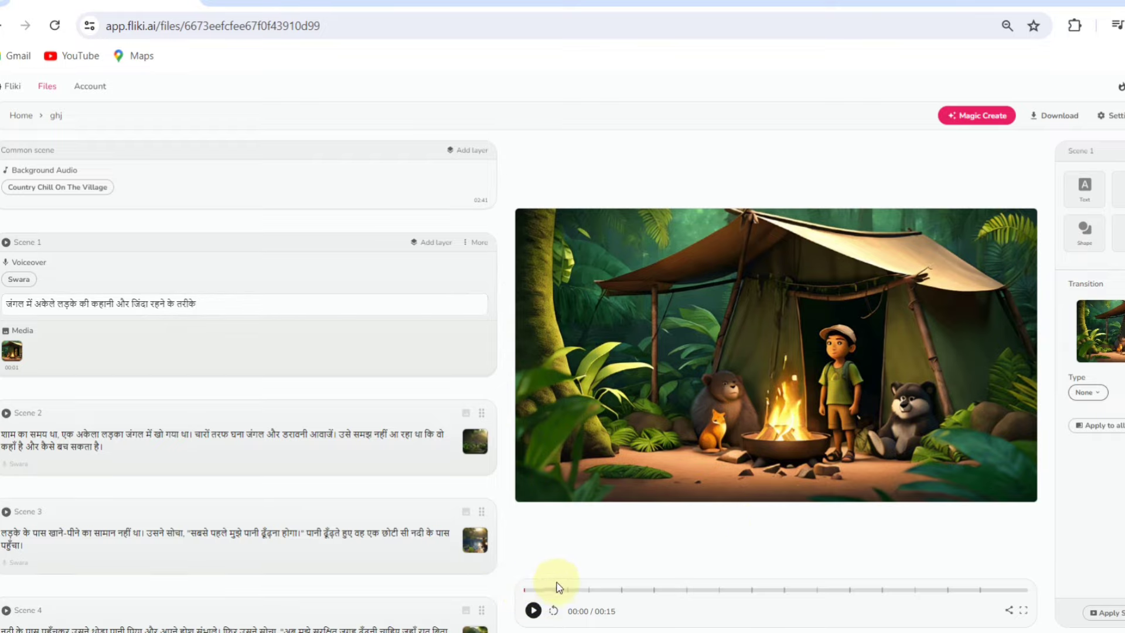
{"action": "scroll", "coordinate": [322, 317], "scroll_direction": "down", "scroll_amount": 15}
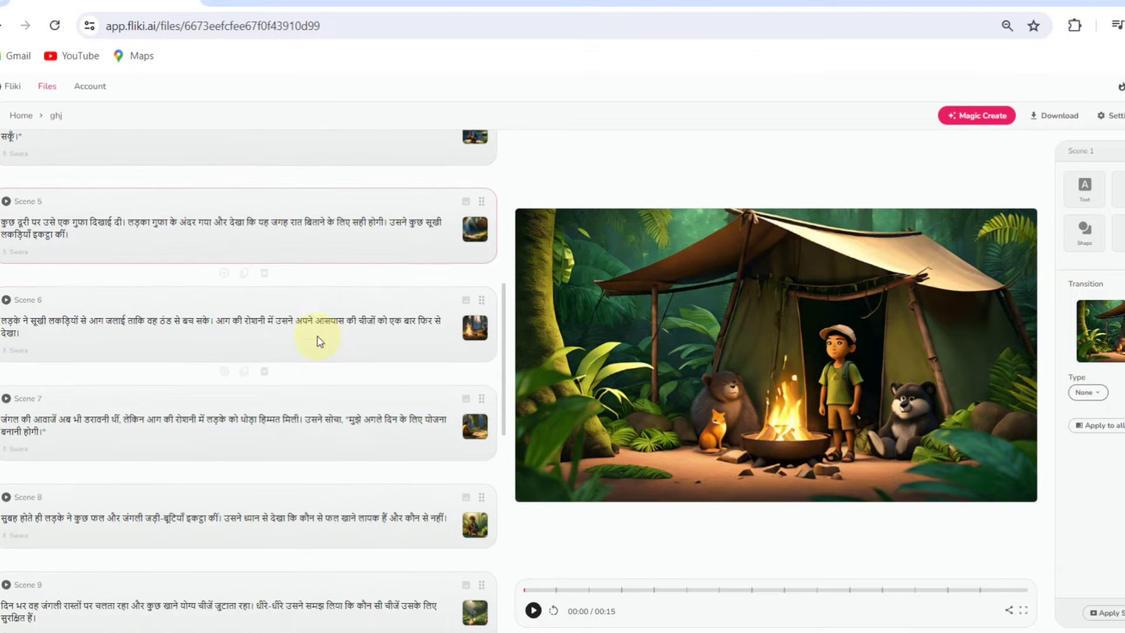
{"action": "scroll", "coordinate": [316, 350], "scroll_direction": "up", "scroll_amount": 15}
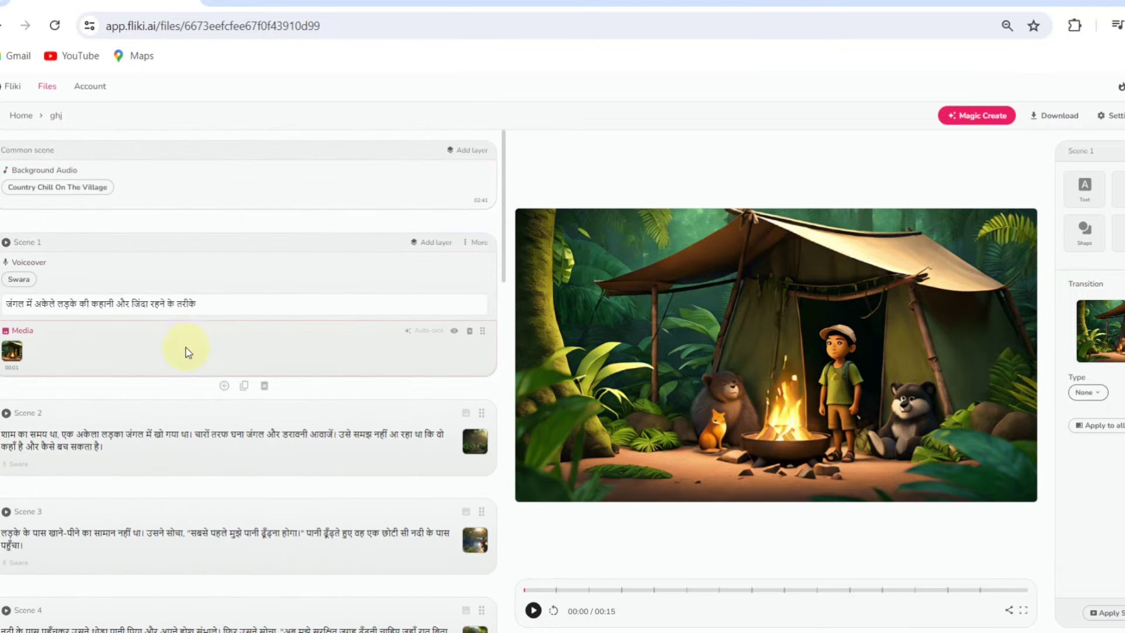
{"action": "scroll", "coordinate": [314, 333], "scroll_direction": "down", "scroll_amount": 15}
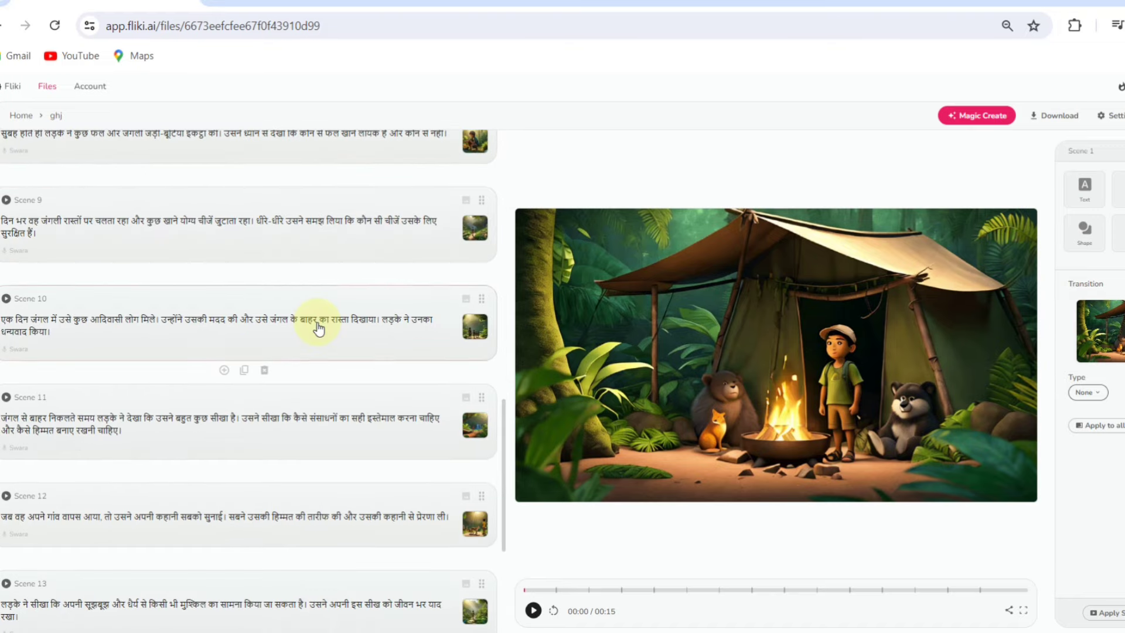
{"action": "scroll", "coordinate": [322, 348], "scroll_direction": "up", "scroll_amount": 15}
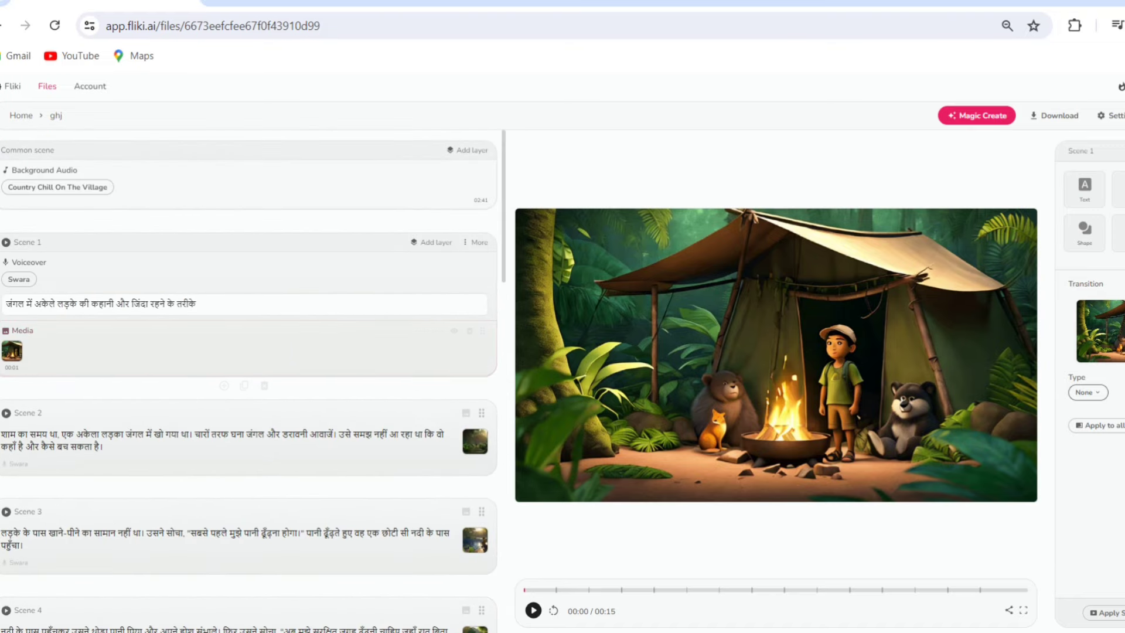
{"action": "left_click", "coordinate": [532, 611]}
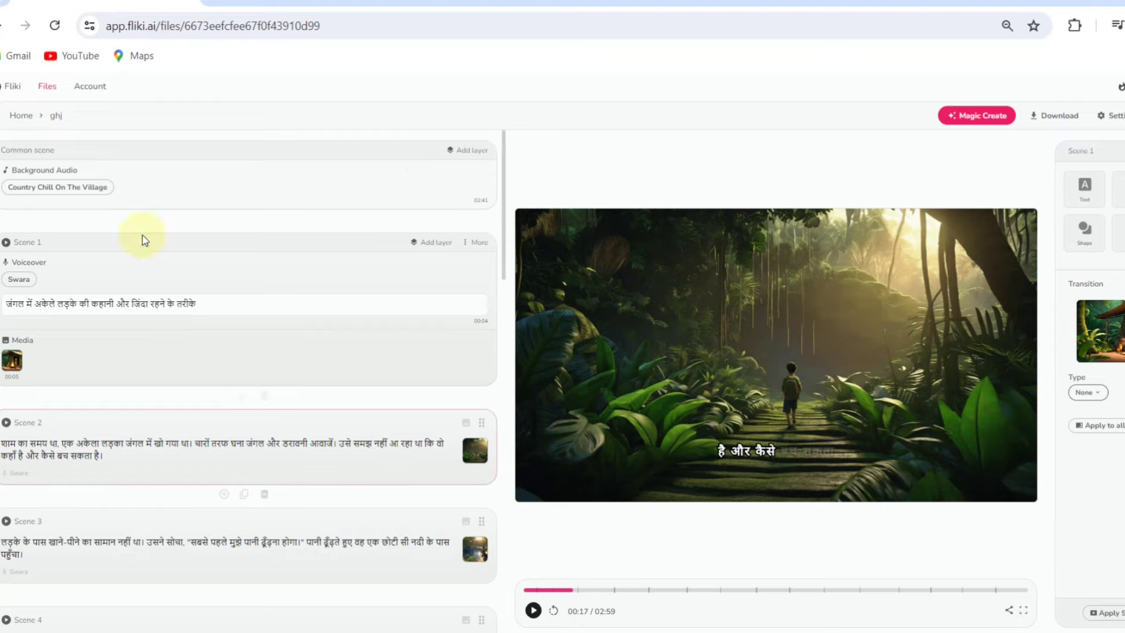
Open the stock music library for the background audio and preview Road To The Adventure and Inescapable Consequences
{"action": "left_click", "coordinate": [46, 191]}
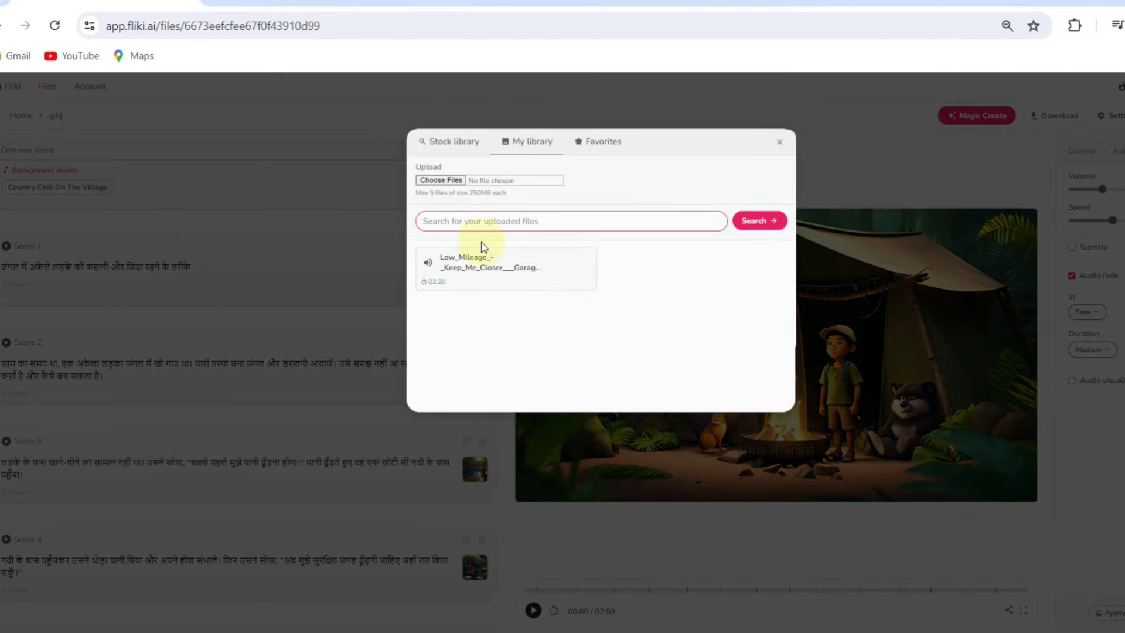
{"action": "left_click", "coordinate": [452, 147]}
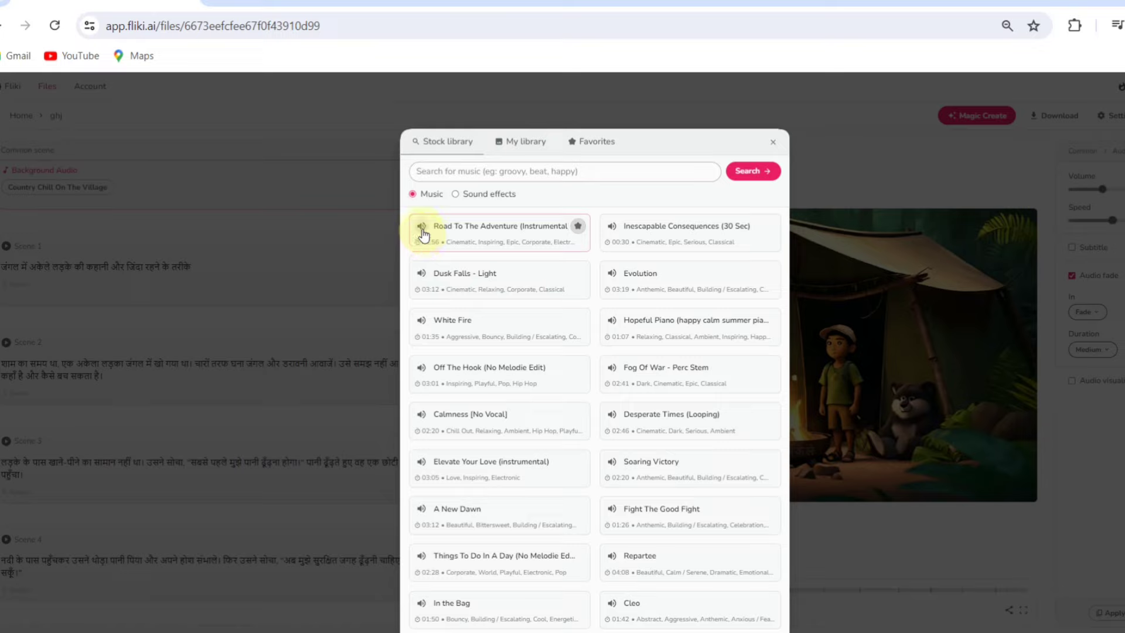
{"action": "left_click", "coordinate": [421, 227]}
{"action": "left_click", "coordinate": [611, 228]}
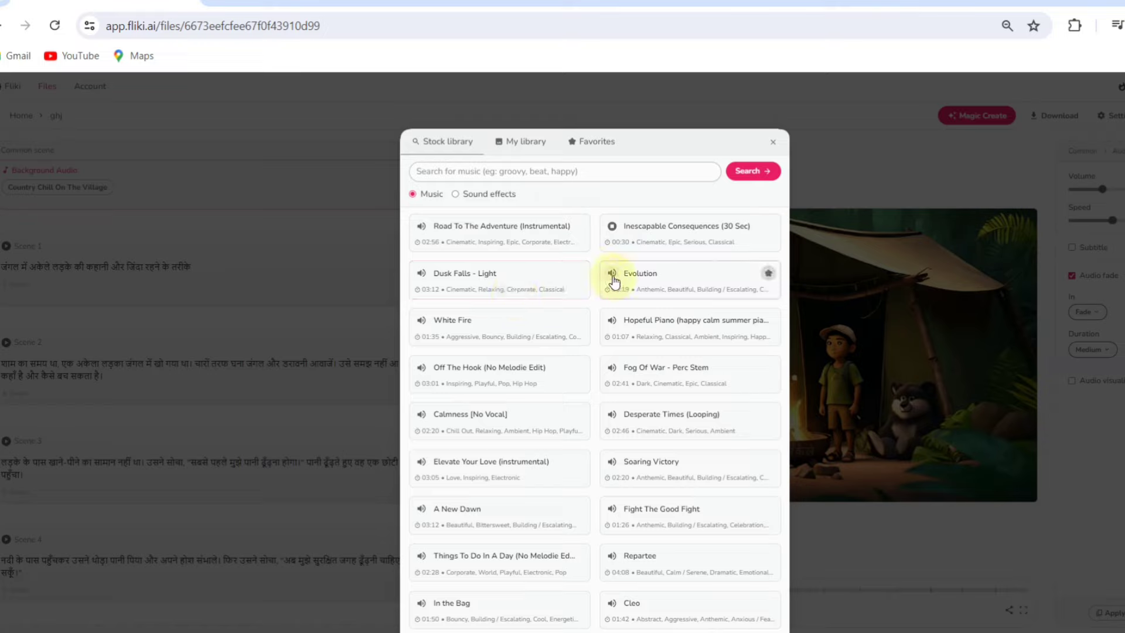
Search the stock music for "fear", preview the first two tracks, and set The Lost Voices - Dark Action Adventure as background audio
{"action": "left_click", "coordinate": [454, 172]}
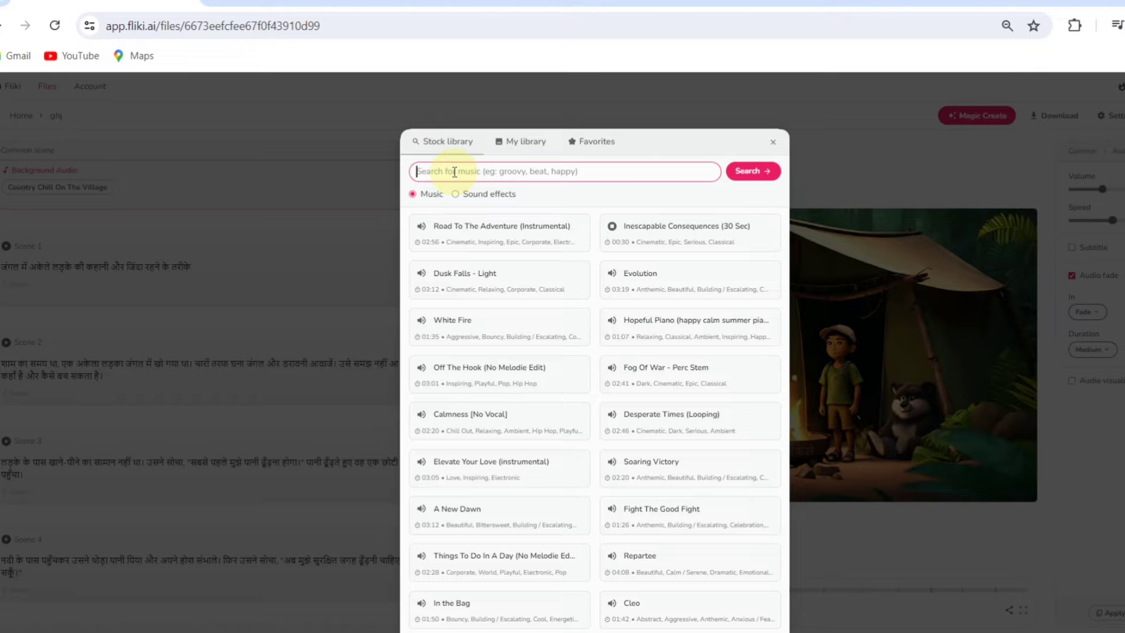
{"action": "type", "text": "fear"}
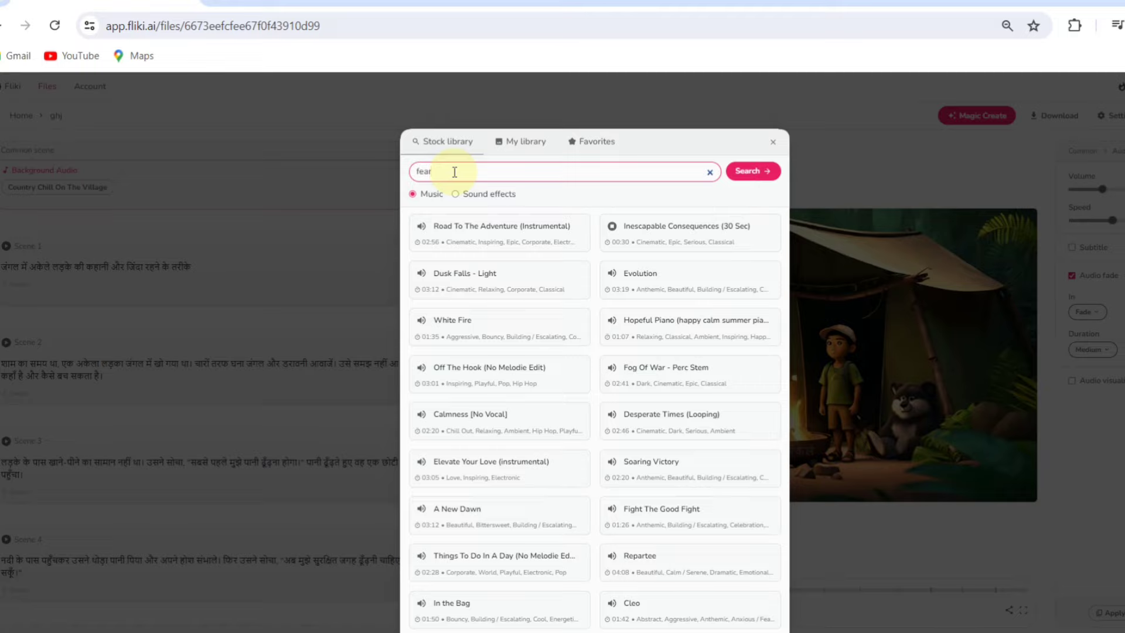
{"action": "key", "text": "Return"}
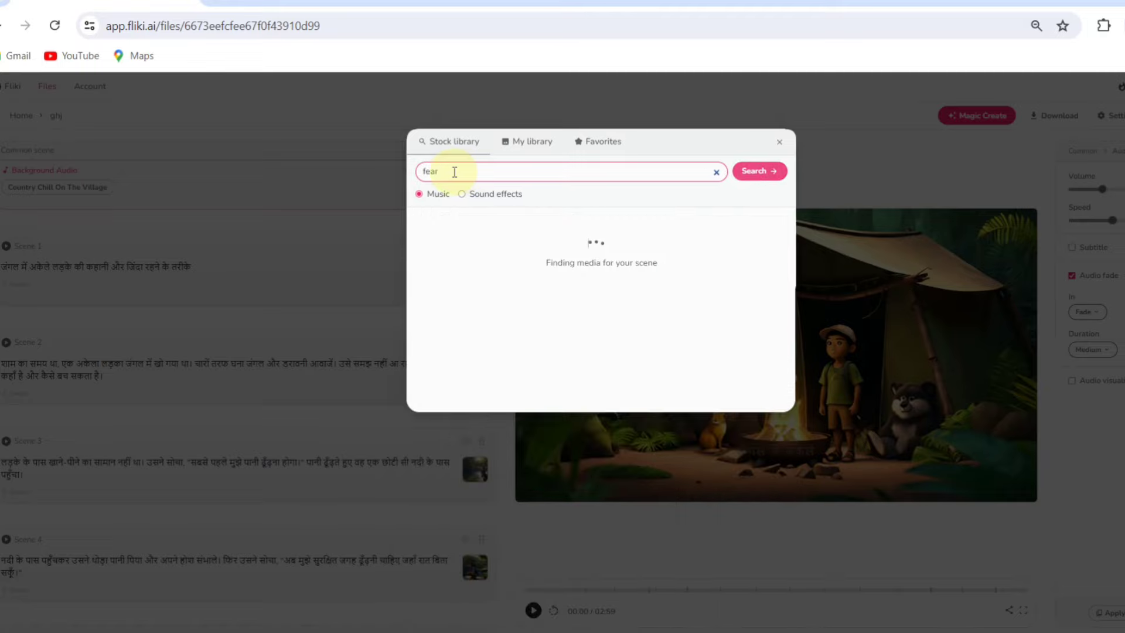
{"action": "left_click", "coordinate": [422, 228]}
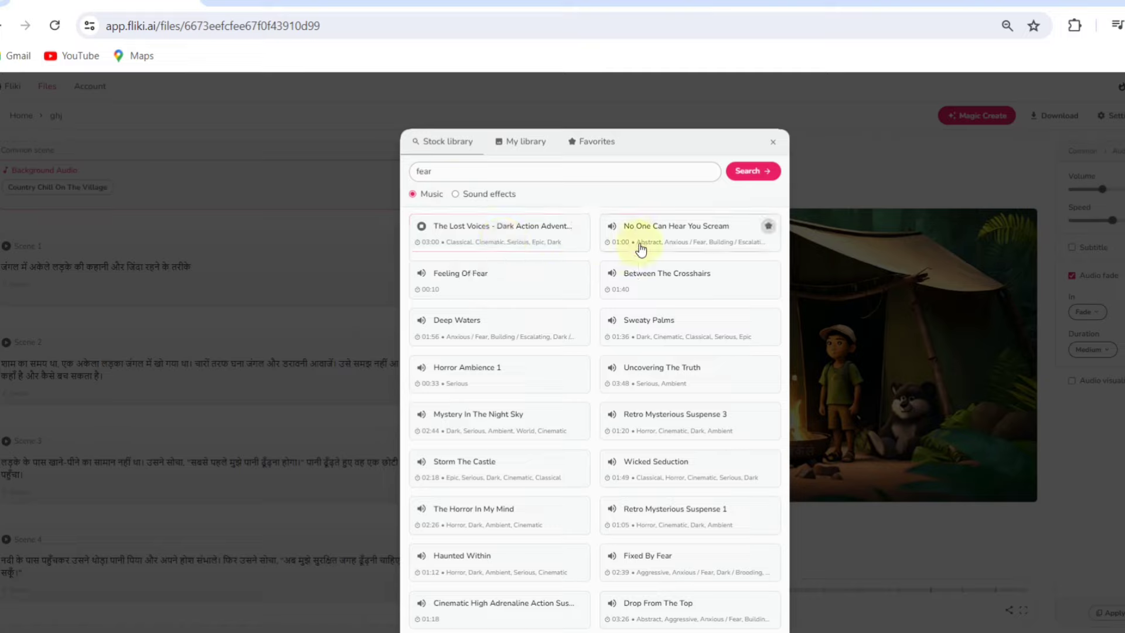
{"action": "left_click", "coordinate": [612, 228]}
{"action": "left_click", "coordinate": [458, 231]}
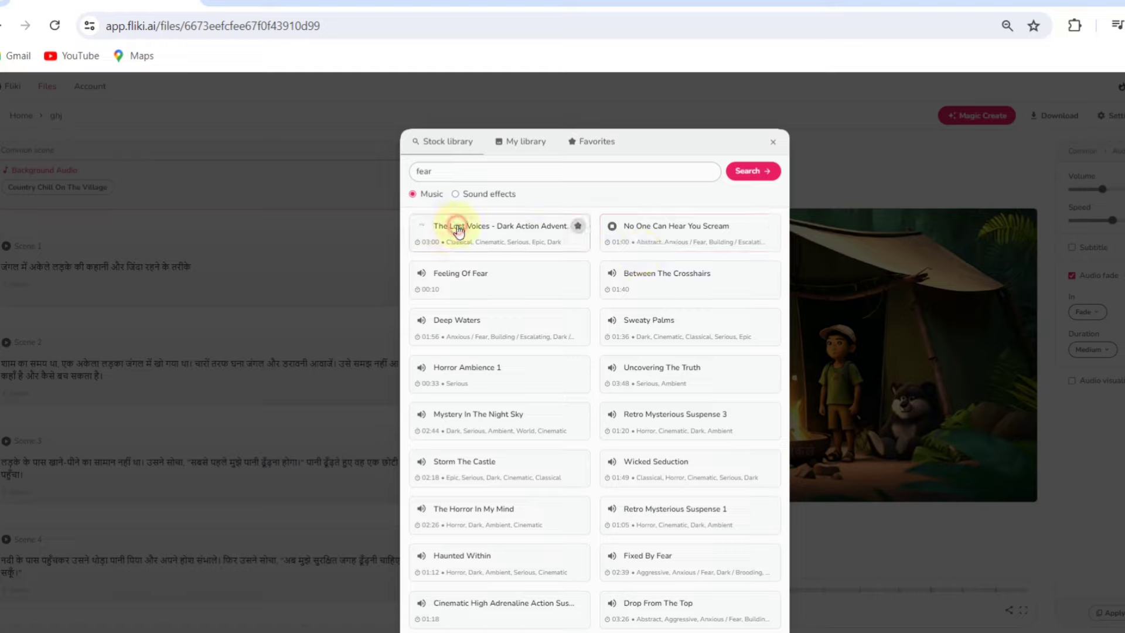
{"action": "left_click", "coordinate": [499, 240]}
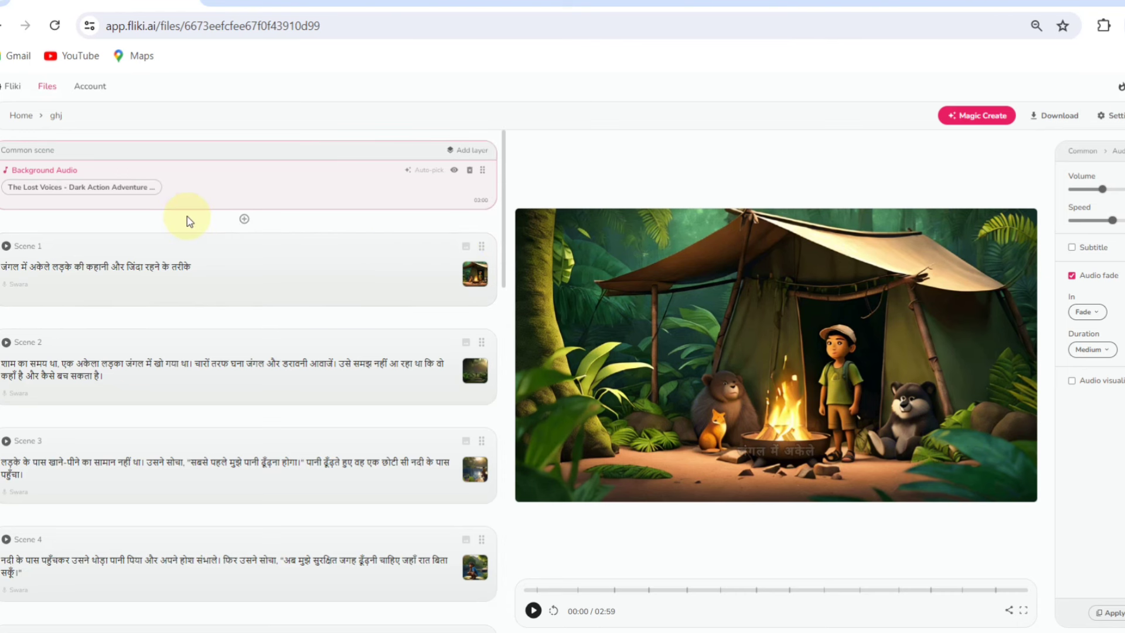
Play the video from Scene 1 to check the new background music, and pause it in the cave scene
{"action": "left_click", "coordinate": [68, 249]}
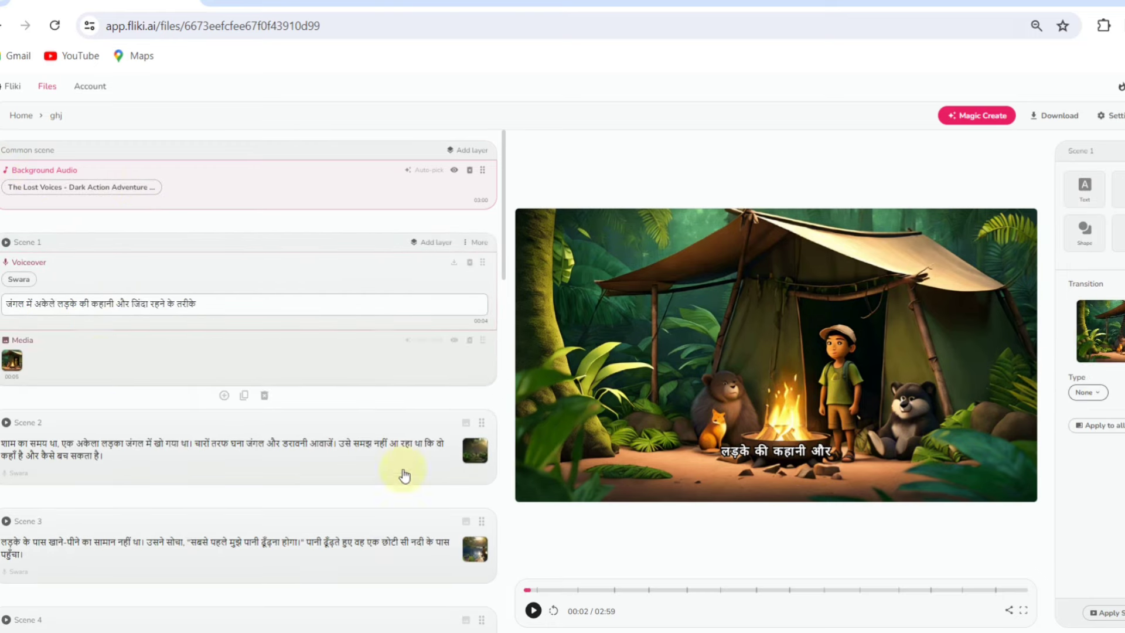
{"action": "left_click", "coordinate": [534, 608]}
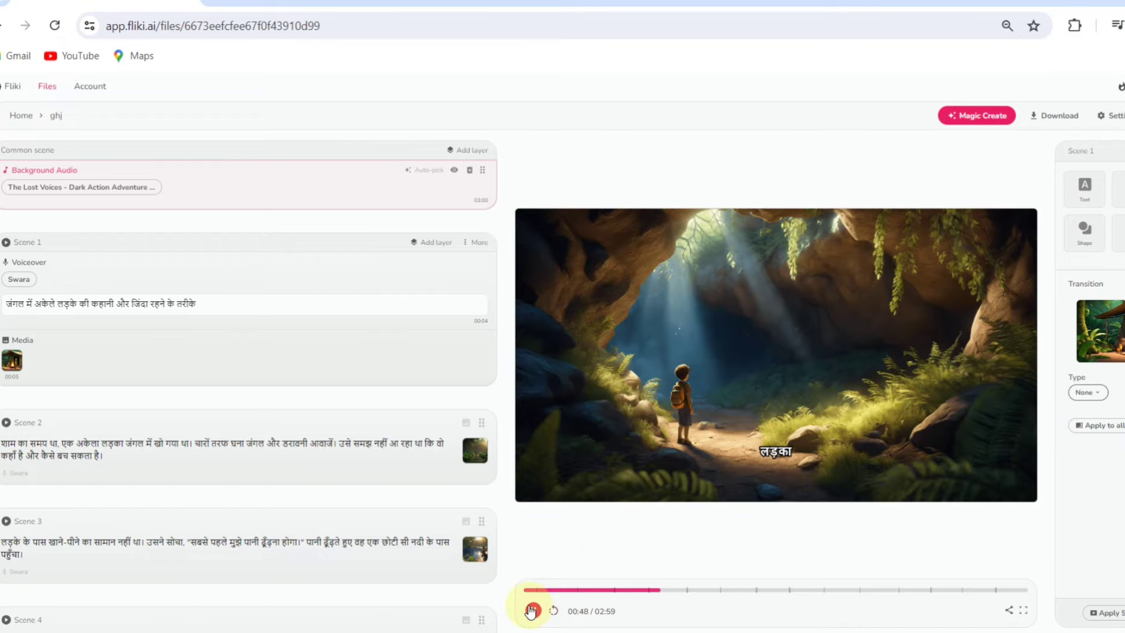
{"action": "left_click", "coordinate": [531, 611]}
Open the media of Scene 5 and auto-generate a replacement AI image in the Cinematic style
{"action": "scroll", "coordinate": [319, 410], "scroll_direction": "down", "scroll_amount": 7}
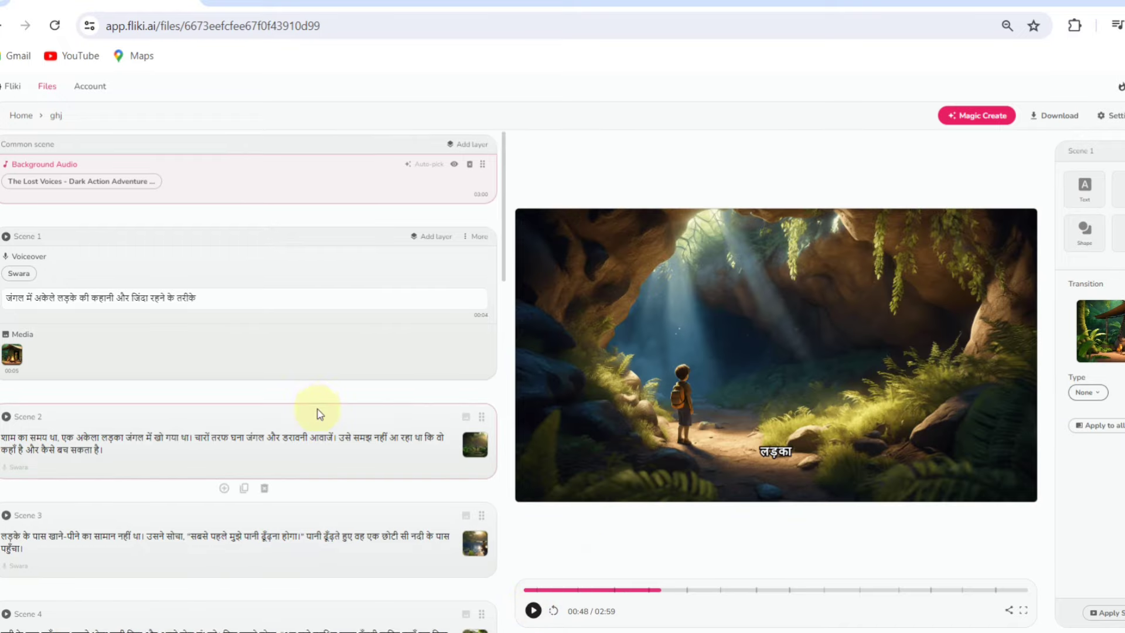
{"action": "scroll", "coordinate": [319, 415], "scroll_direction": "down", "scroll_amount": 10}
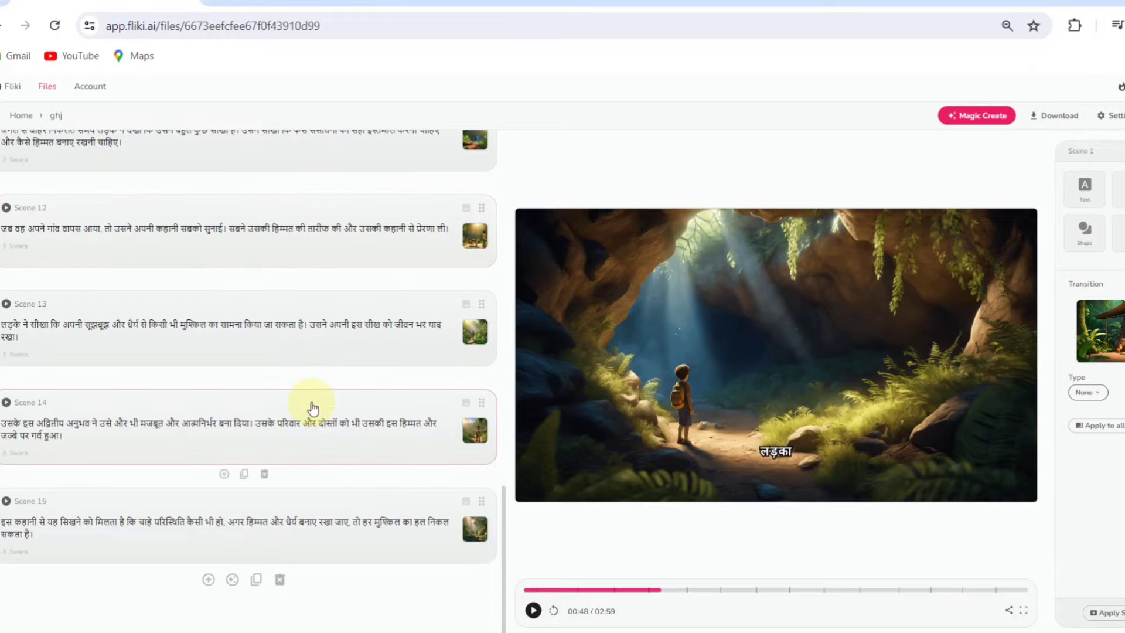
{"action": "scroll", "coordinate": [344, 384], "scroll_direction": "up", "scroll_amount": 15}
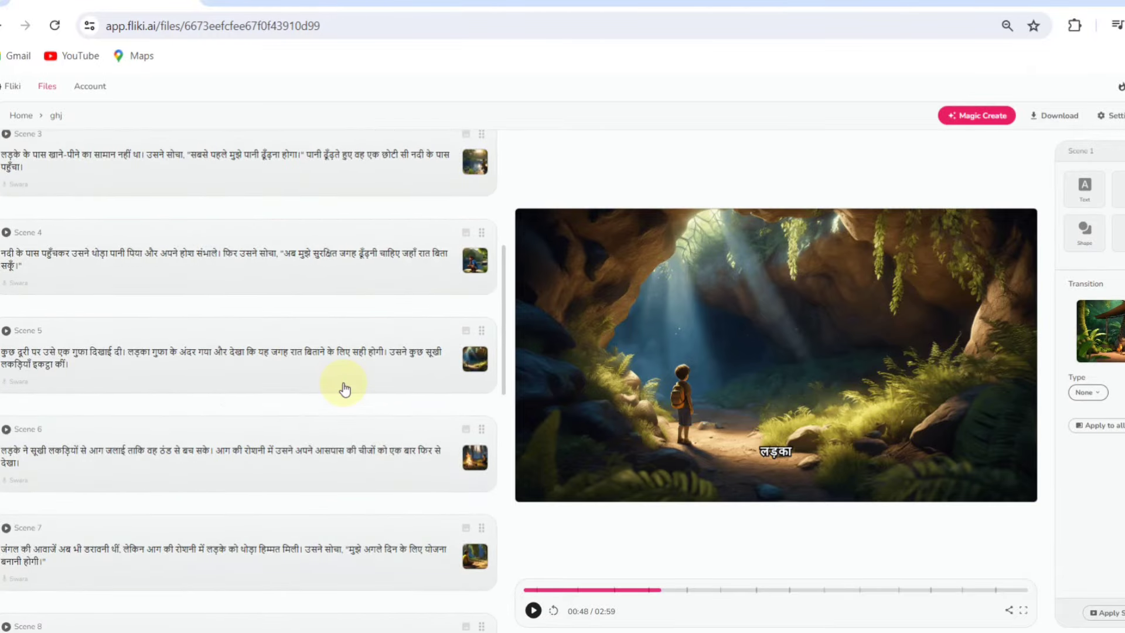
{"action": "scroll", "coordinate": [345, 388], "scroll_direction": "up", "scroll_amount": 2}
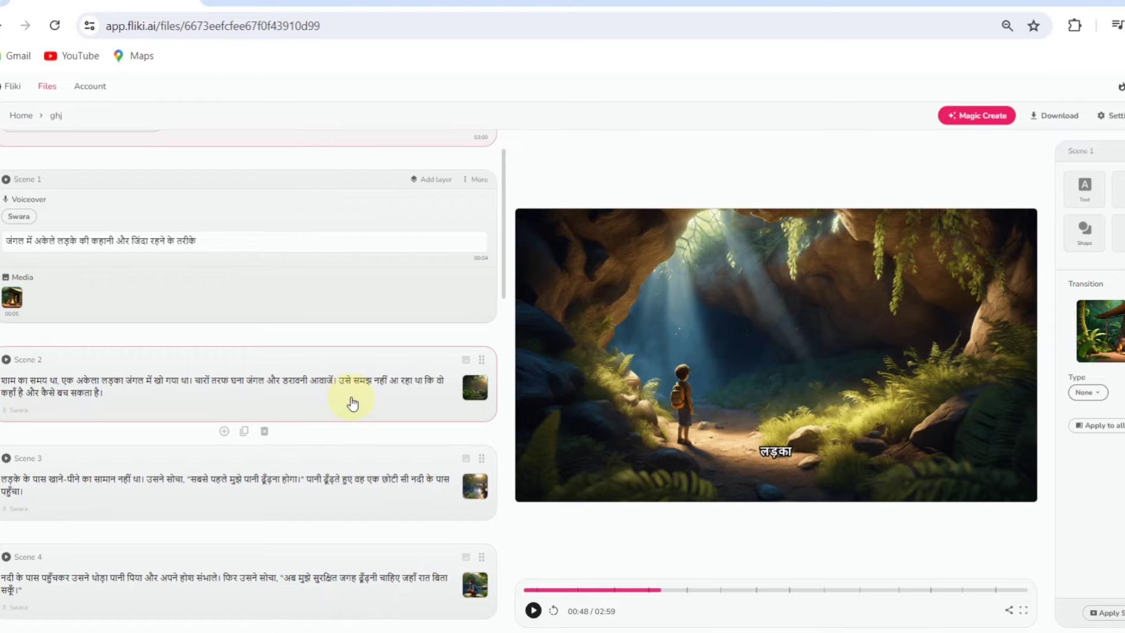
{"action": "scroll", "coordinate": [351, 402], "scroll_direction": "down", "scroll_amount": 4}
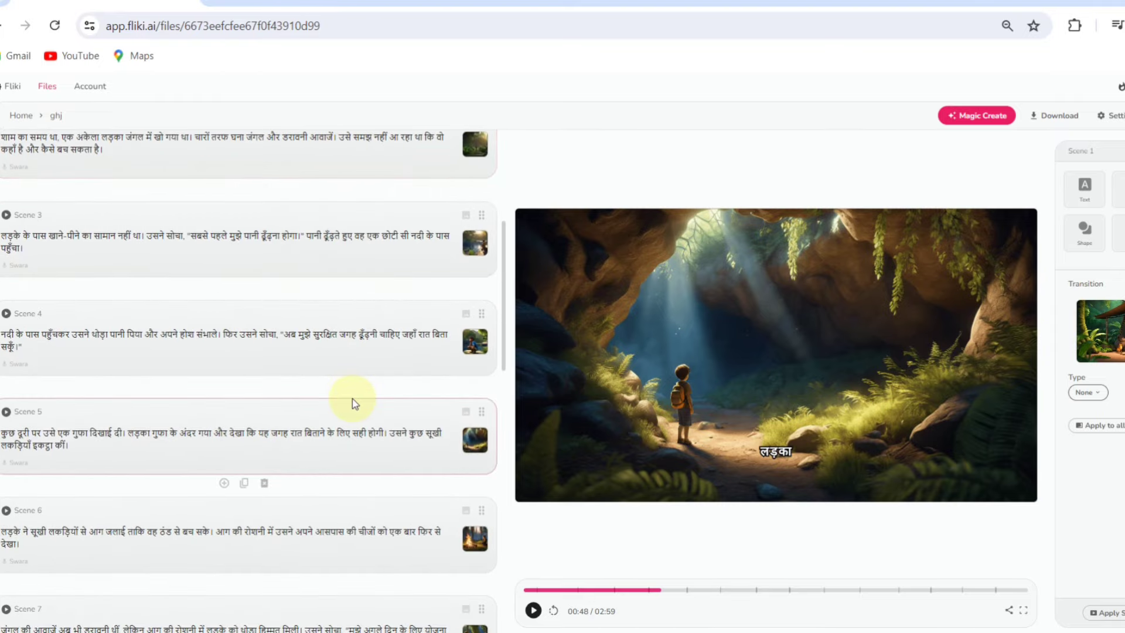
{"action": "left_click", "coordinate": [273, 446]}
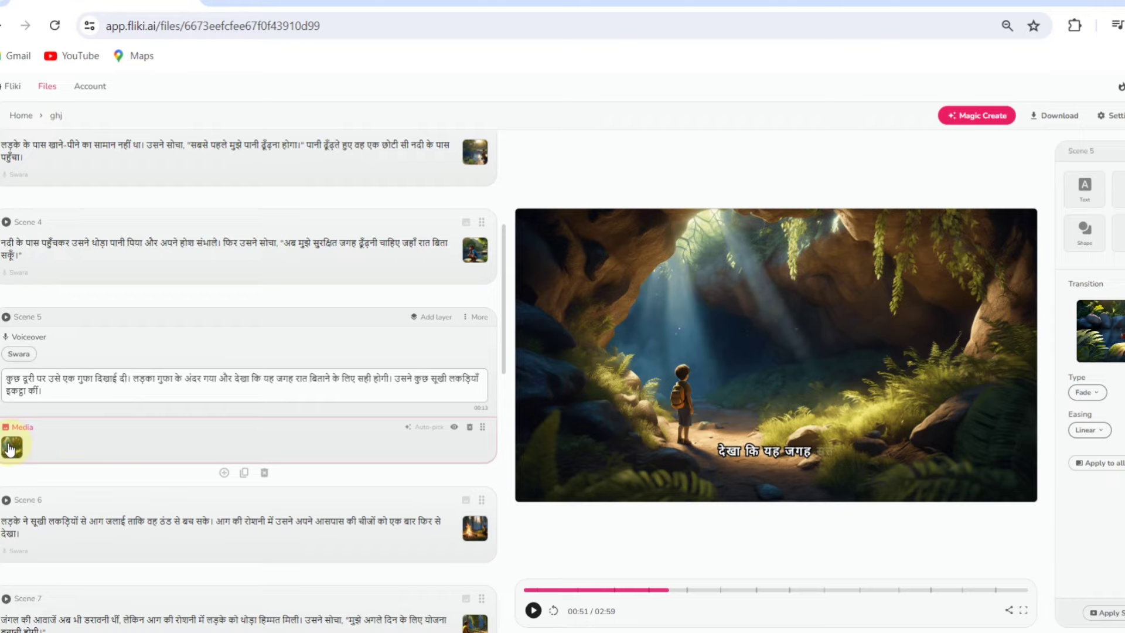
{"action": "left_click", "coordinate": [10, 448]}
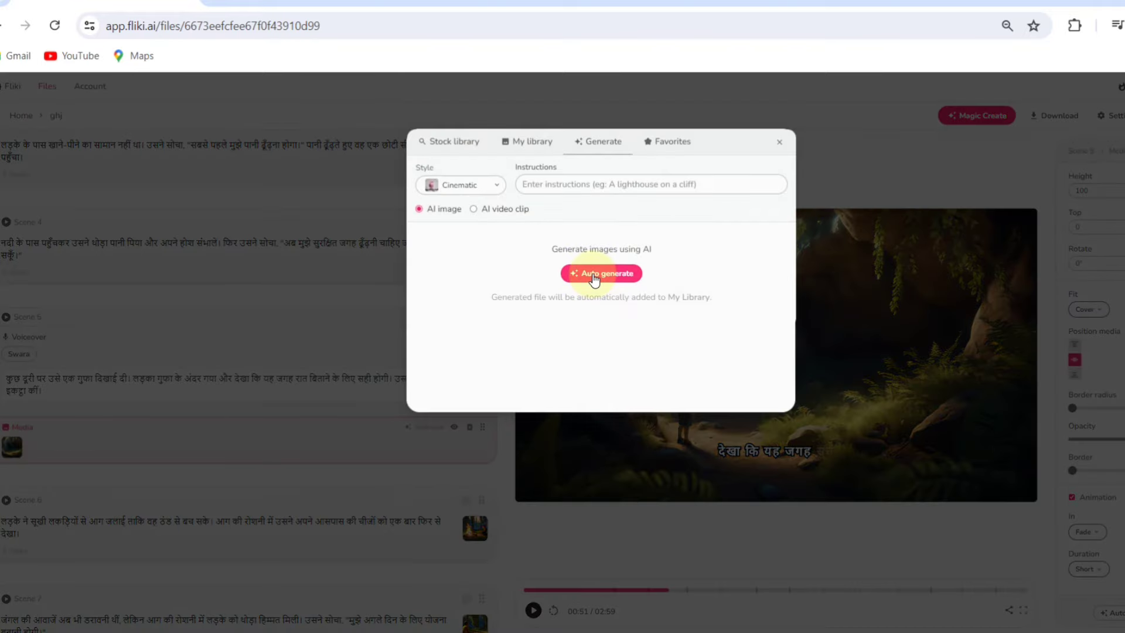
{"action": "left_click", "coordinate": [593, 276]}
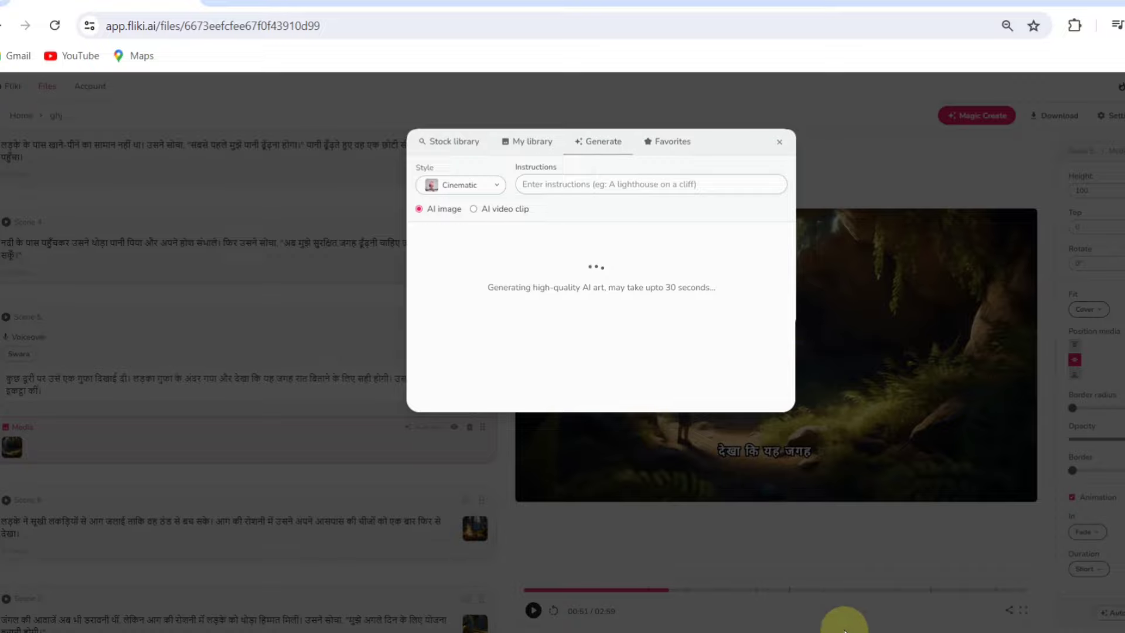
{"action": "mouse_move", "coordinate": [853, 628]}
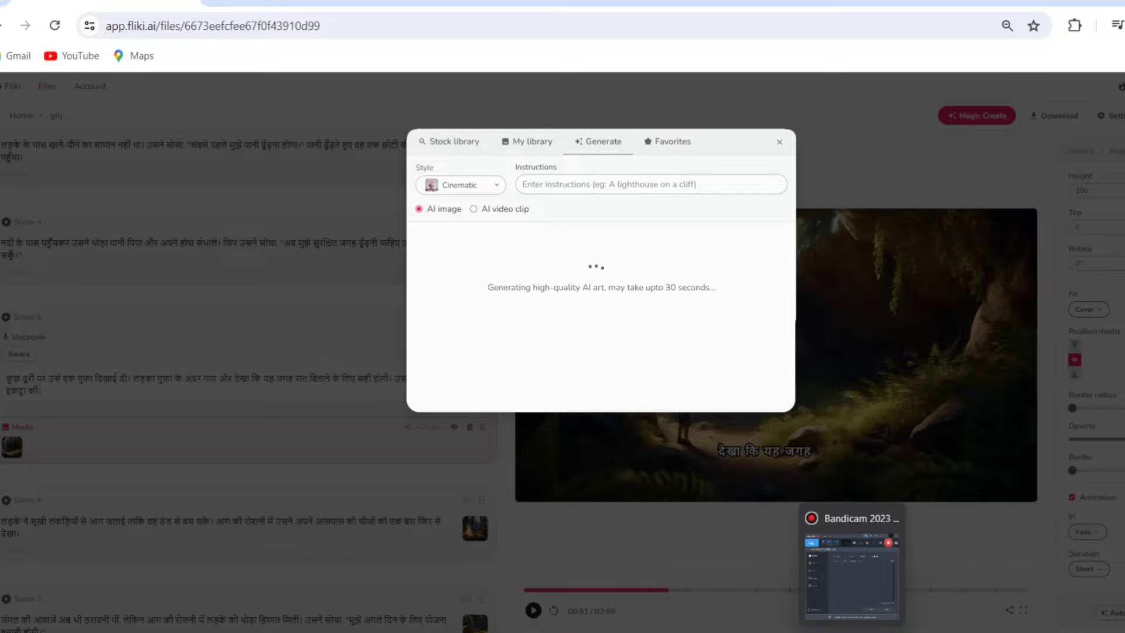
{"action": "left_click", "coordinate": [853, 628]}
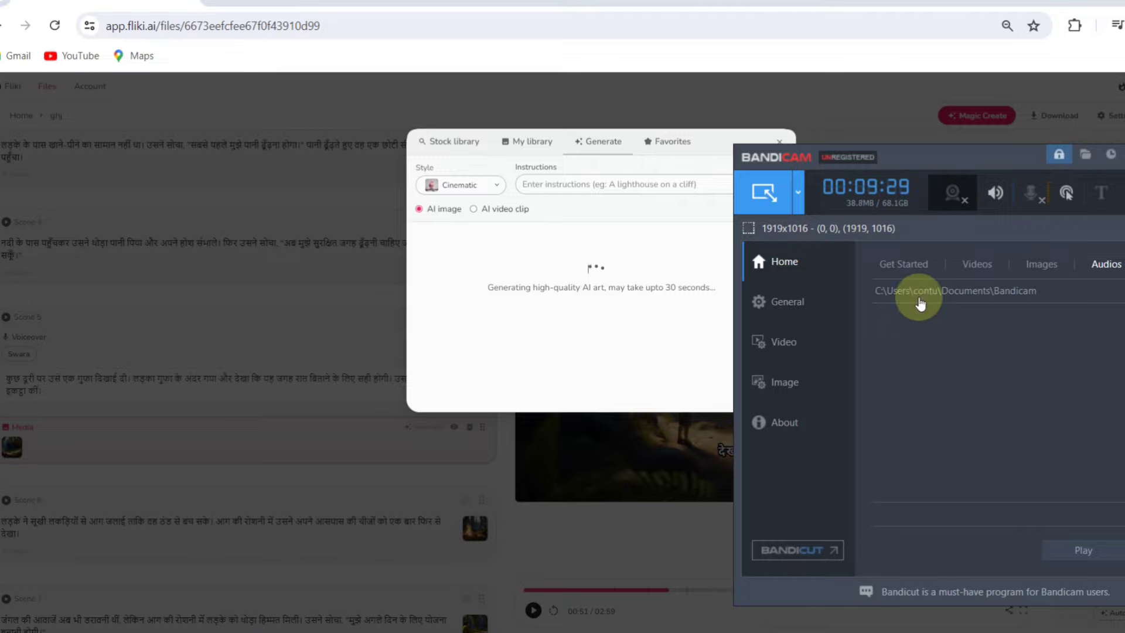
{"action": "left_click", "coordinate": [684, 317]}
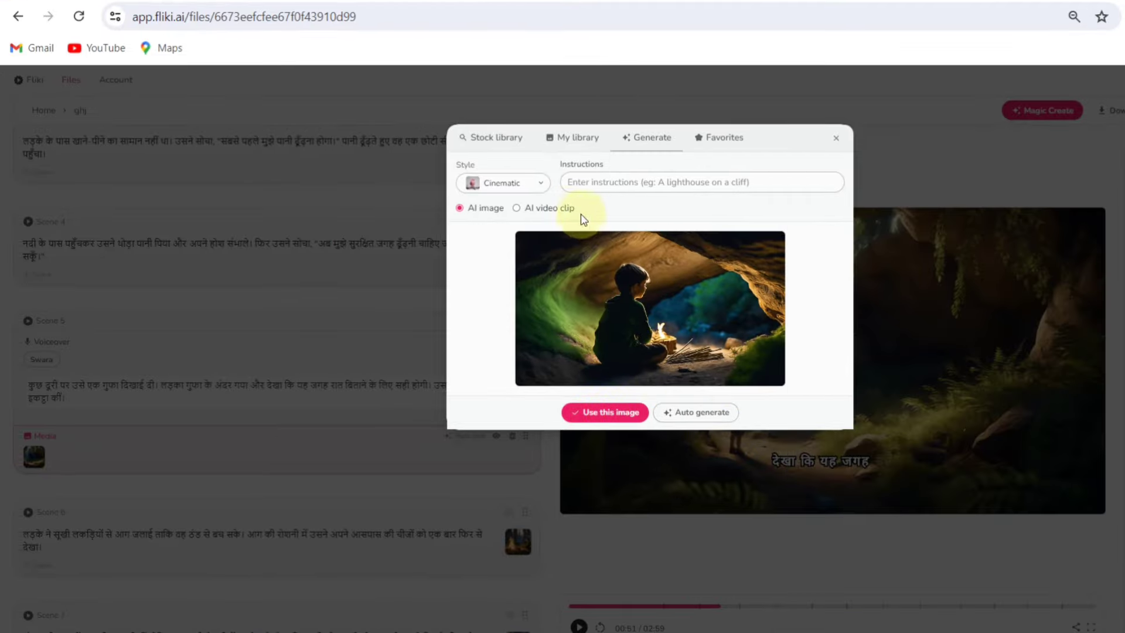
Switch Scene 5's generated media to an AI video clip and generate the clip from the new cave image
{"action": "left_click", "coordinate": [517, 210]}
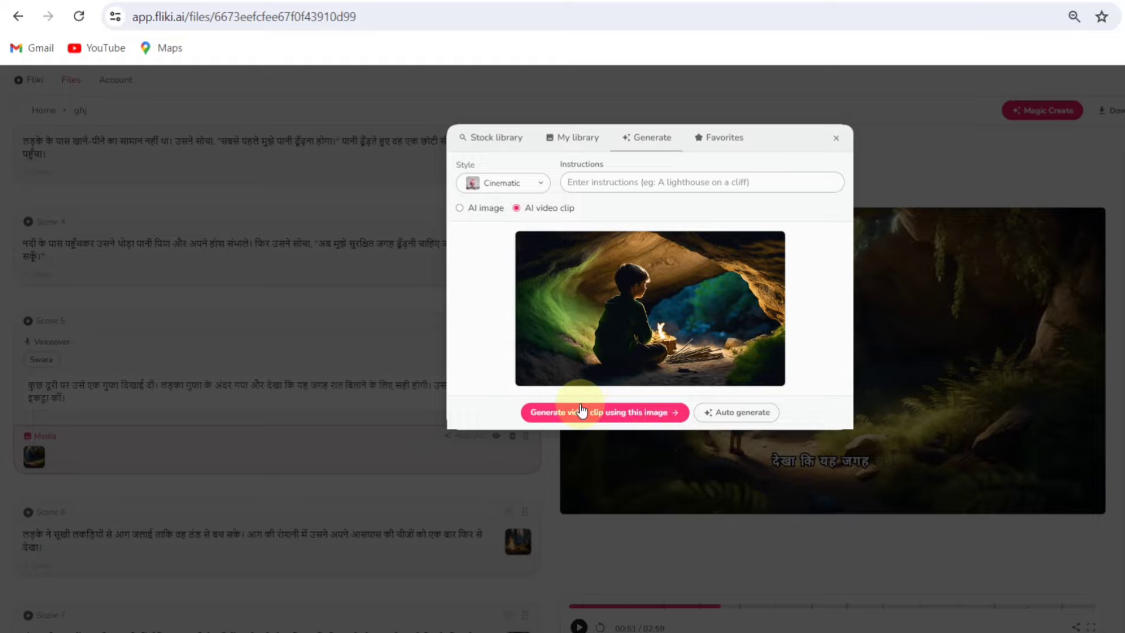
{"action": "left_click", "coordinate": [658, 412]}
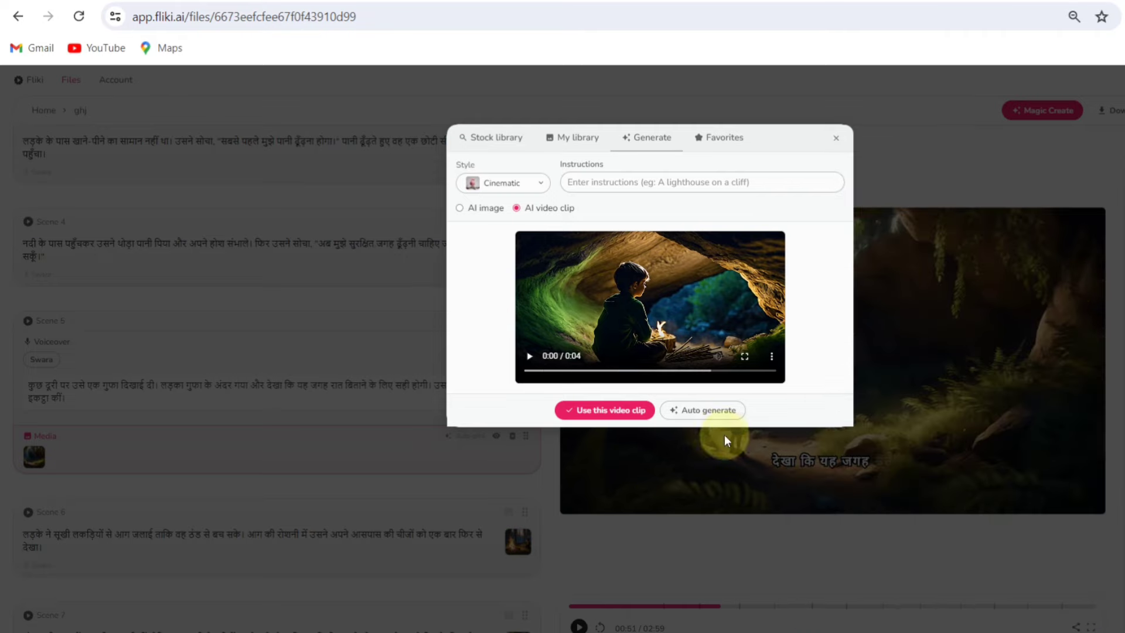
Apply the generated AI video clip to Scene 5 and preview it at several words of the scene's voiceover
{"action": "left_click", "coordinate": [604, 412]}
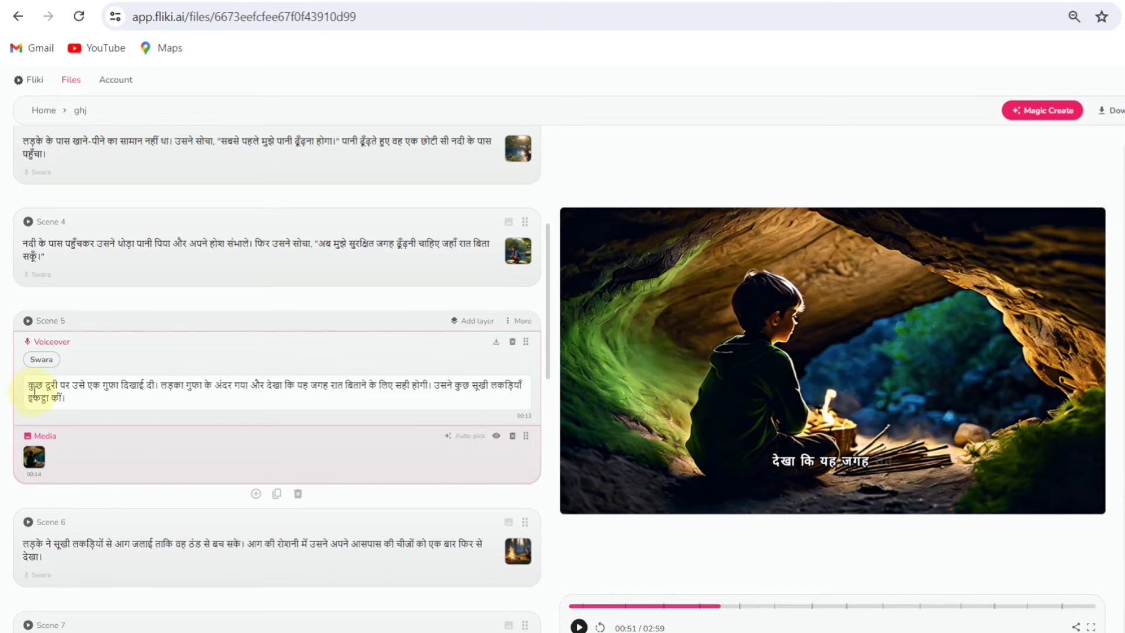
{"action": "left_click", "coordinate": [172, 385]}
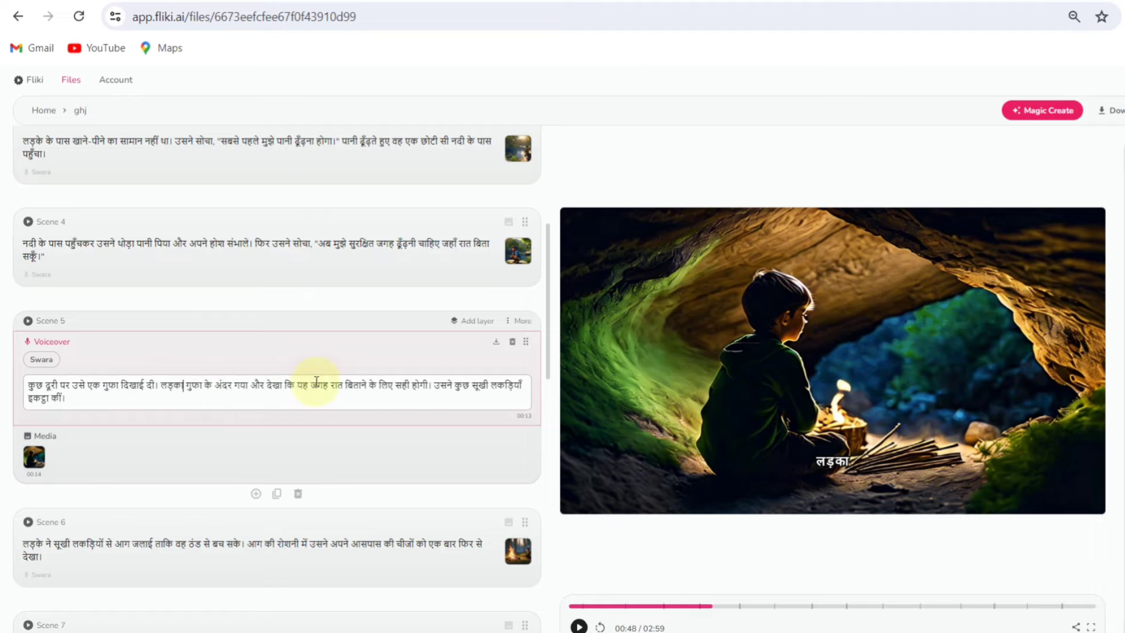
{"action": "left_click_drag", "start_coordinate": [427, 385], "coordinate": [321, 387]}
{"action": "left_click", "coordinate": [273, 385]}
{"action": "left_click", "coordinate": [317, 385]}
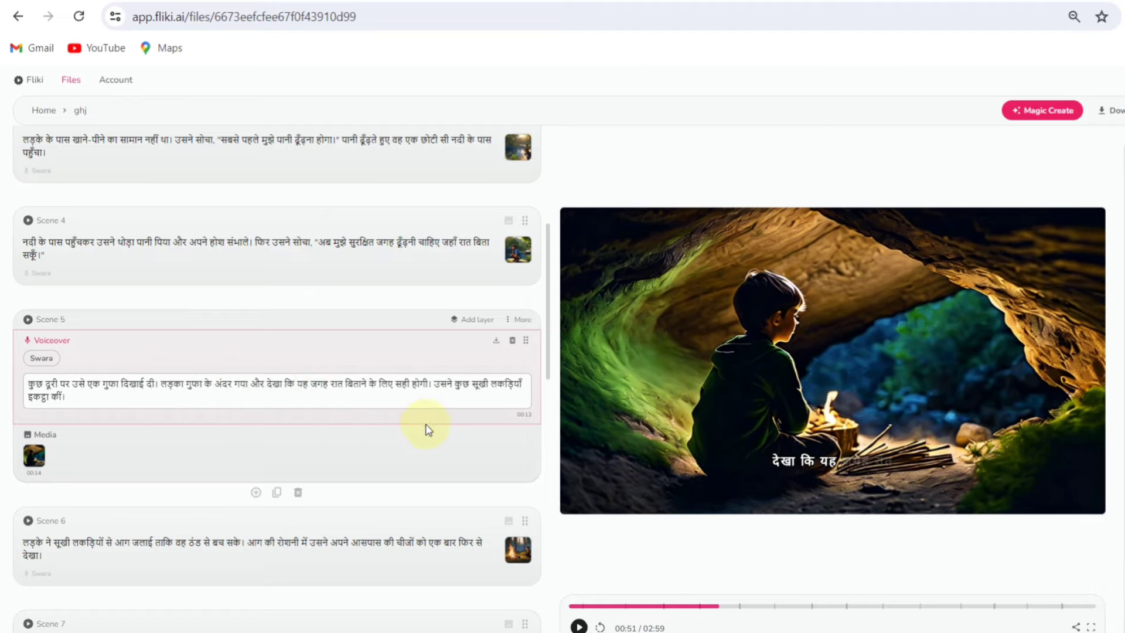
Add an empty scene after Scene 15 and delete that scene again
{"action": "scroll", "coordinate": [424, 430], "scroll_direction": "down", "scroll_amount": 15}
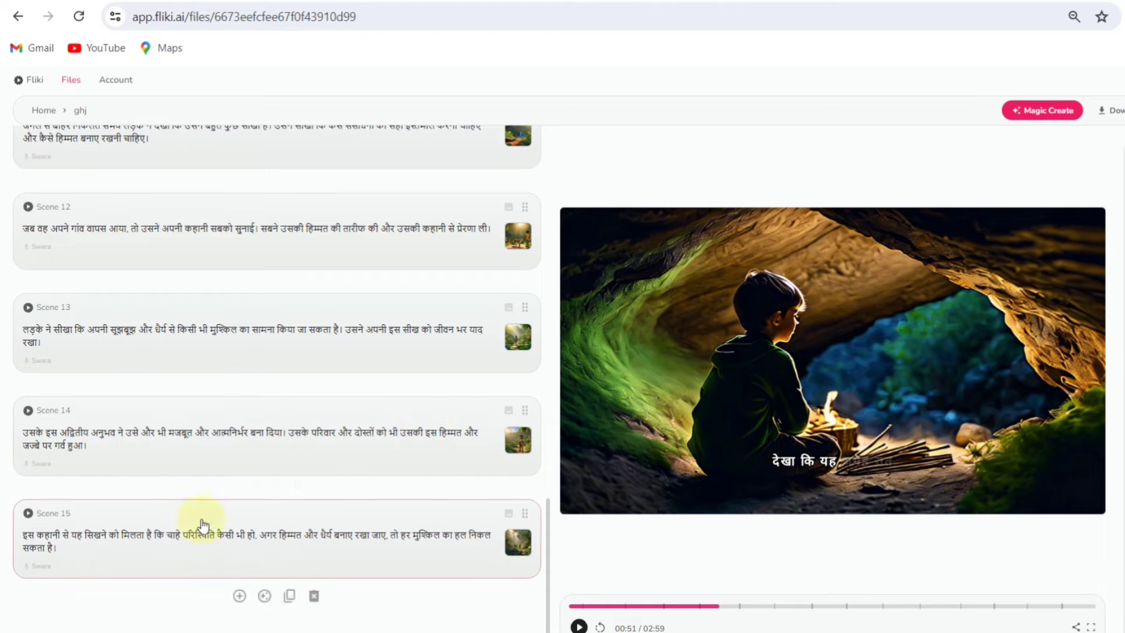
{"action": "left_click", "coordinate": [239, 598]}
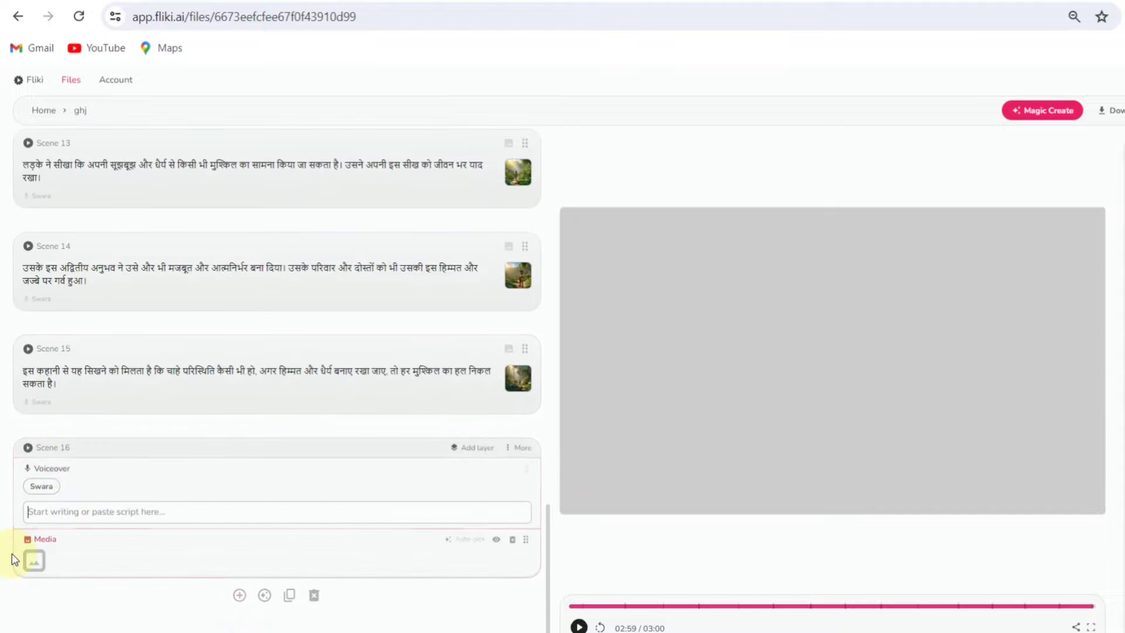
{"action": "left_click", "coordinate": [314, 596]}
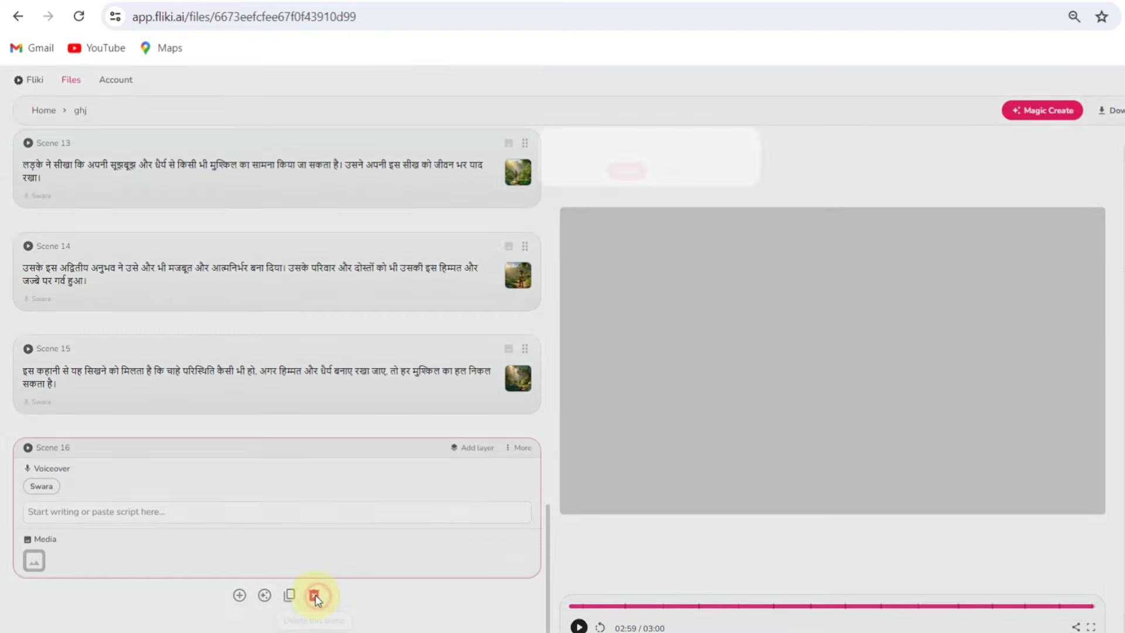
{"action": "left_click", "coordinate": [639, 181]}
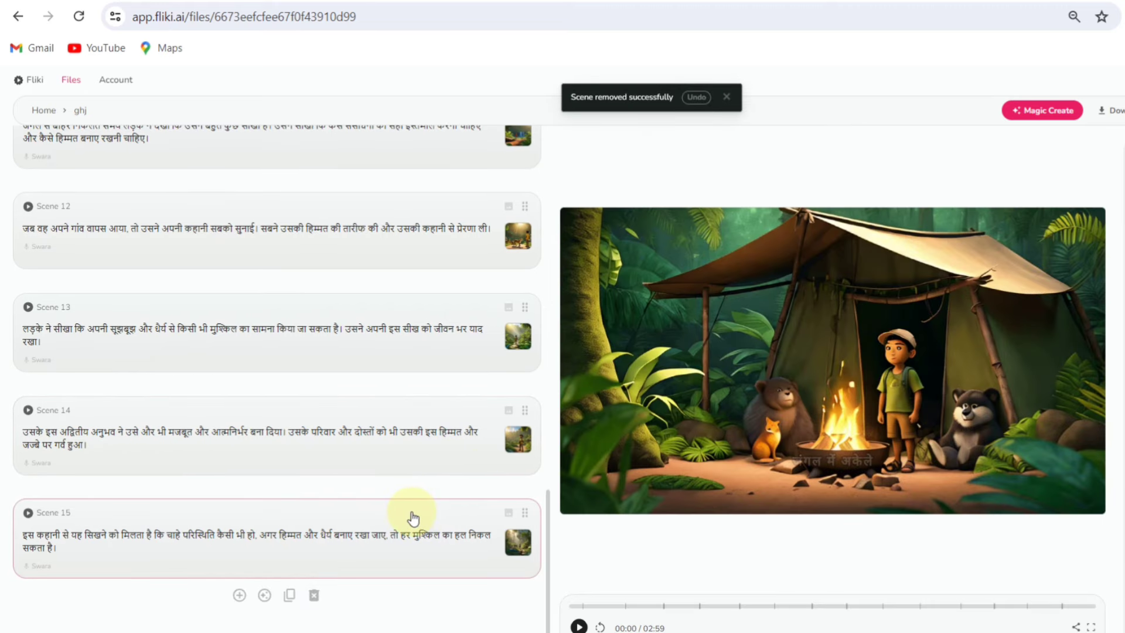
Play the video from Scene 5's voiceover to check the new clip, and pause it in the campfire scene
{"action": "scroll", "coordinate": [413, 518], "scroll_direction": "up", "scroll_amount": 20}
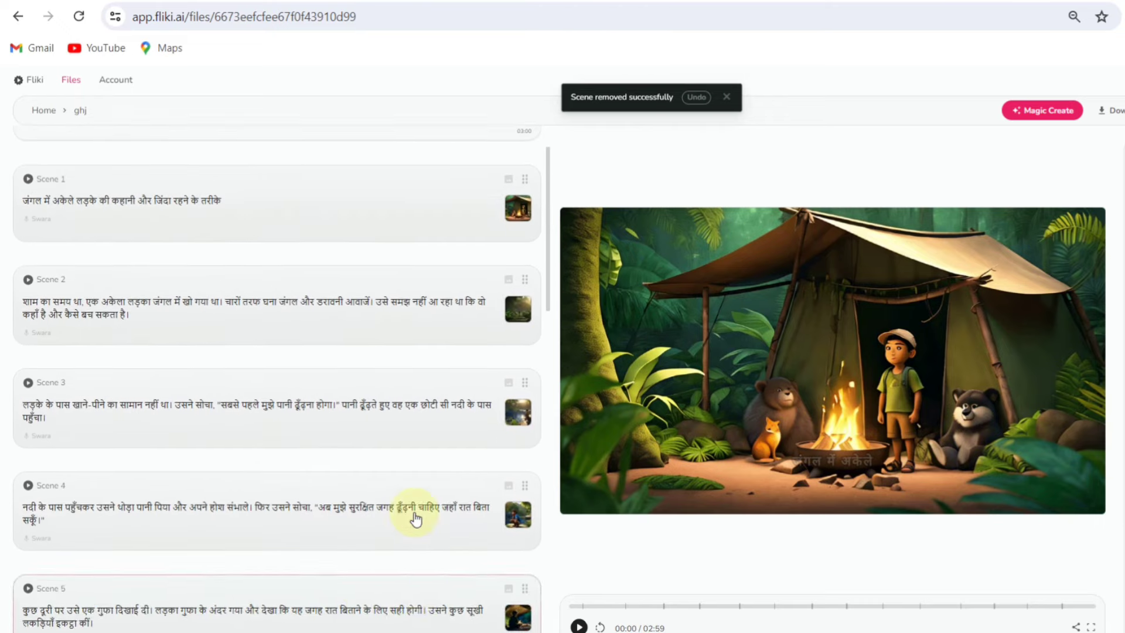
{"action": "scroll", "coordinate": [415, 518], "scroll_direction": "down", "scroll_amount": 7}
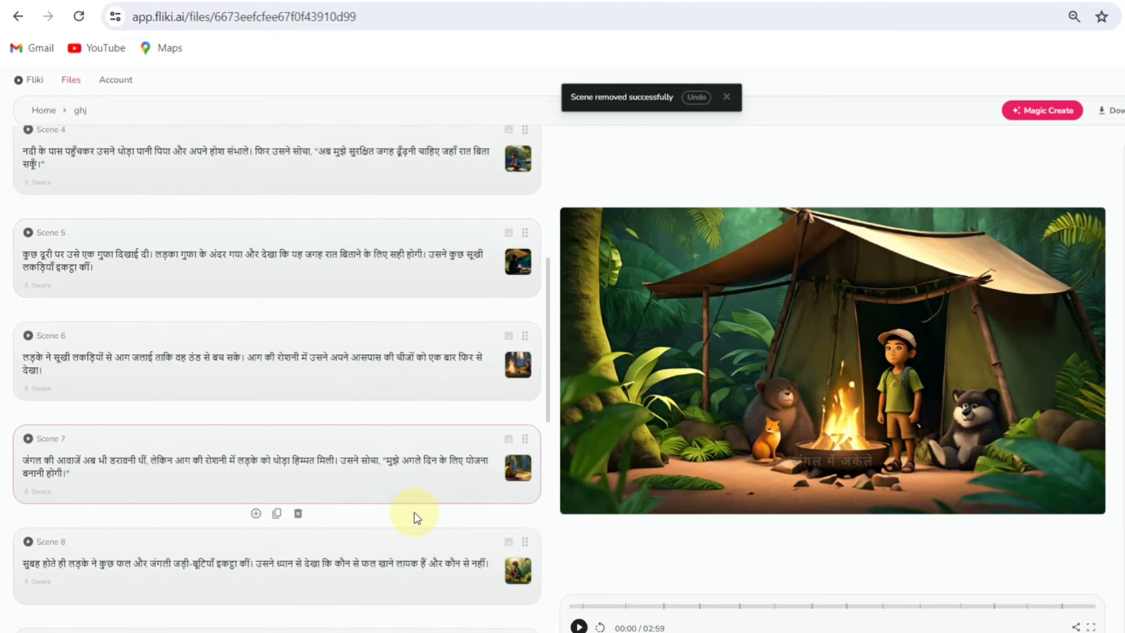
{"action": "scroll", "coordinate": [416, 518], "scroll_direction": "up", "scroll_amount": 1}
{"action": "left_click", "coordinate": [519, 347]}
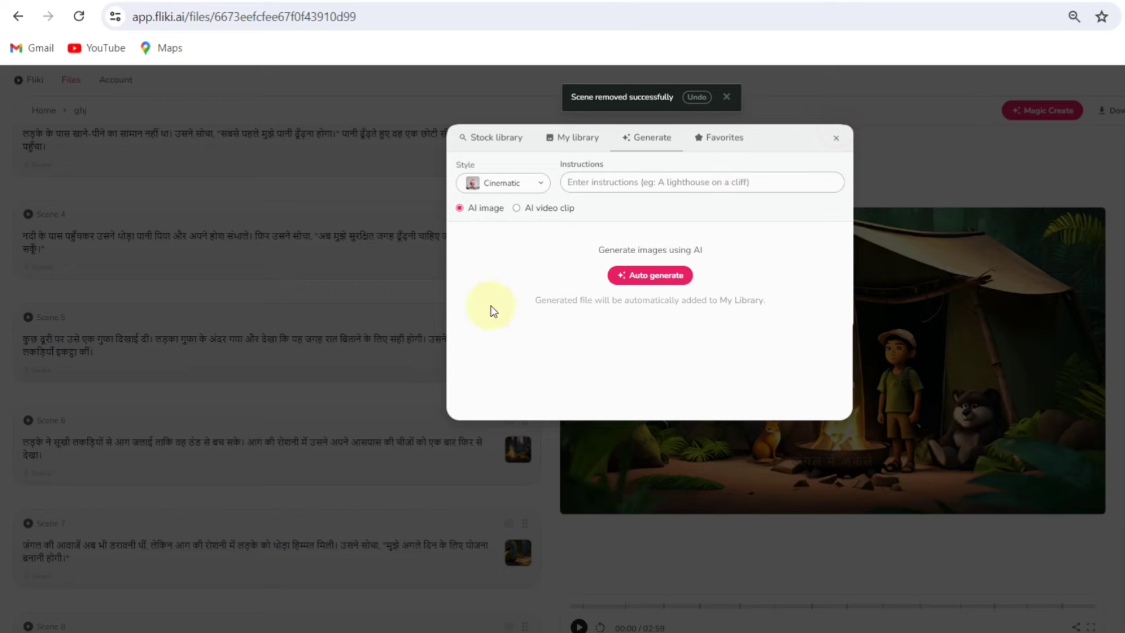
{"action": "left_click", "coordinate": [856, 140]}
{"action": "left_click", "coordinate": [269, 349]}
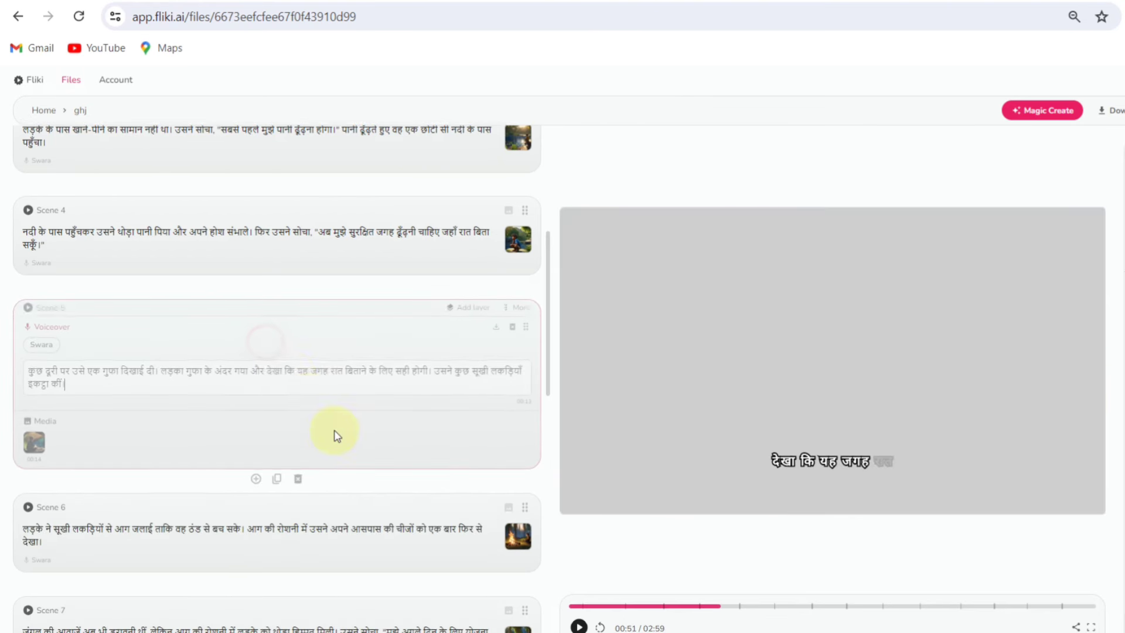
{"action": "left_click", "coordinate": [579, 626]}
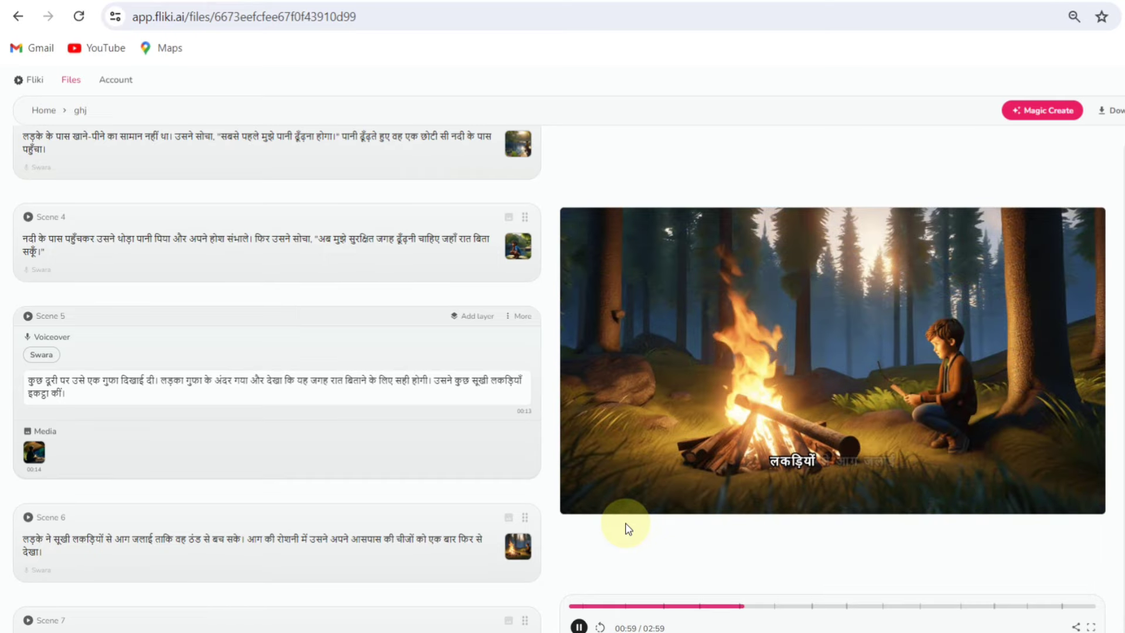
{"action": "left_click", "coordinate": [617, 516]}
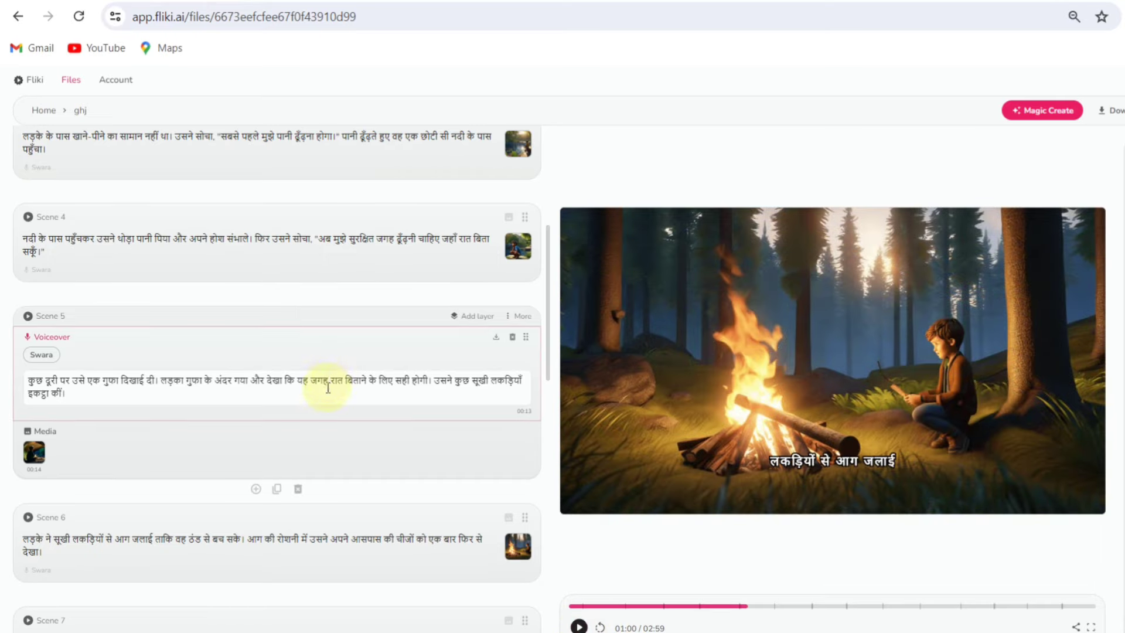
Switch to the ccctorn file, open Scene 2's voice selection and preview the ultra realistic voices Shubham, Mohit and Varun
{"action": "scroll", "coordinate": [327, 384], "scroll_direction": "down", "scroll_amount": 4}
{"action": "scroll", "coordinate": [326, 385], "scroll_direction": "up", "scroll_amount": 5}
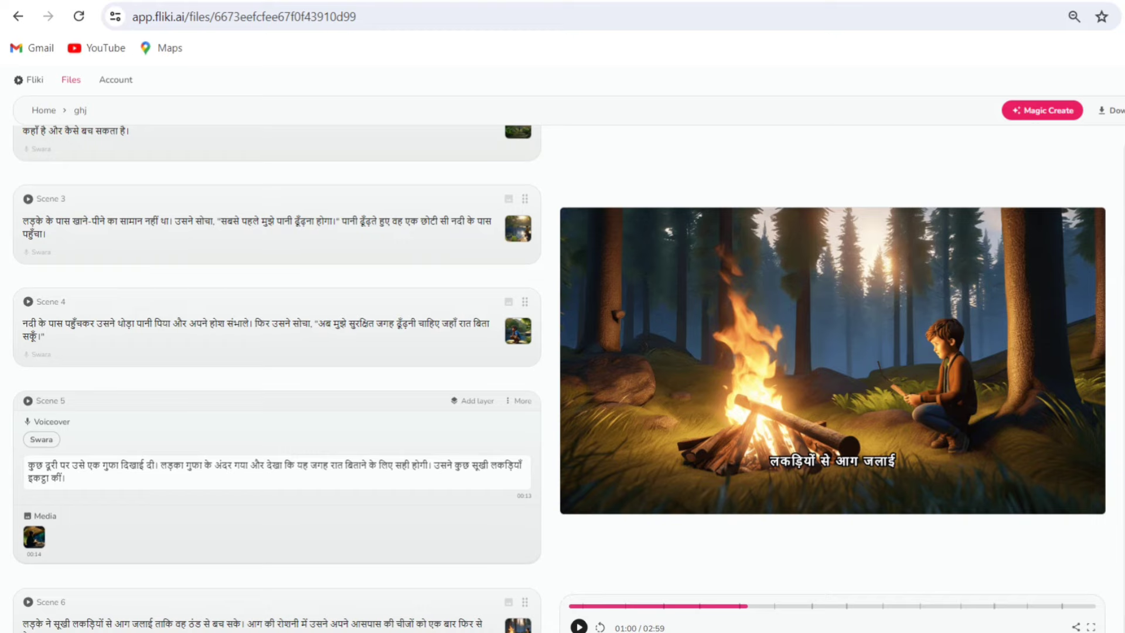
{"action": "left_click", "coordinate": [120, 320]}
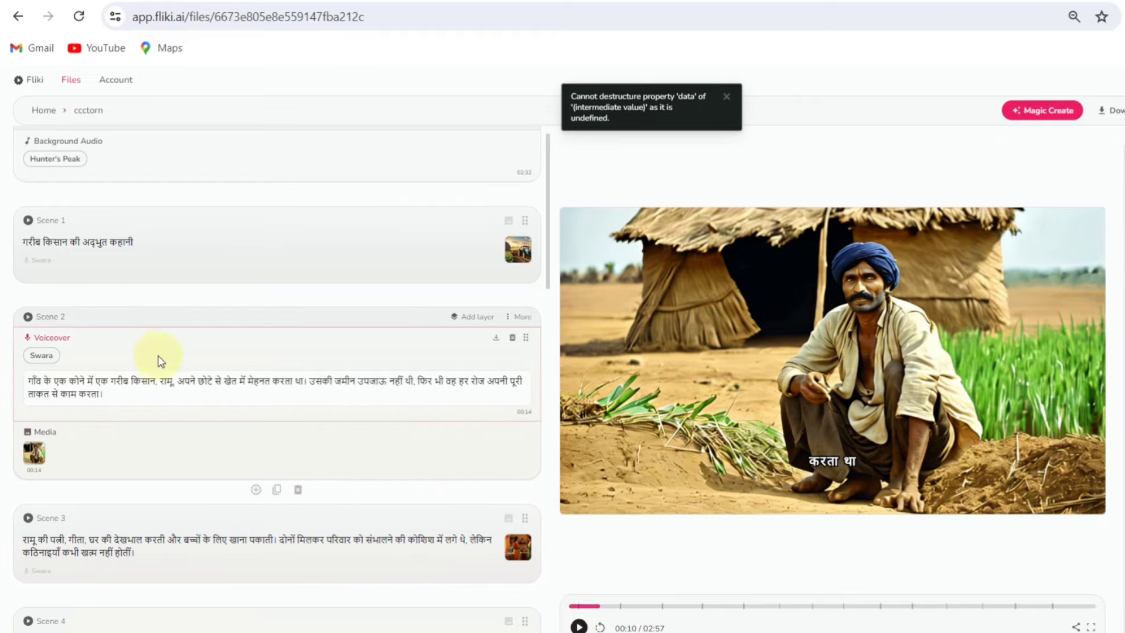
{"action": "left_click", "coordinate": [51, 355]}
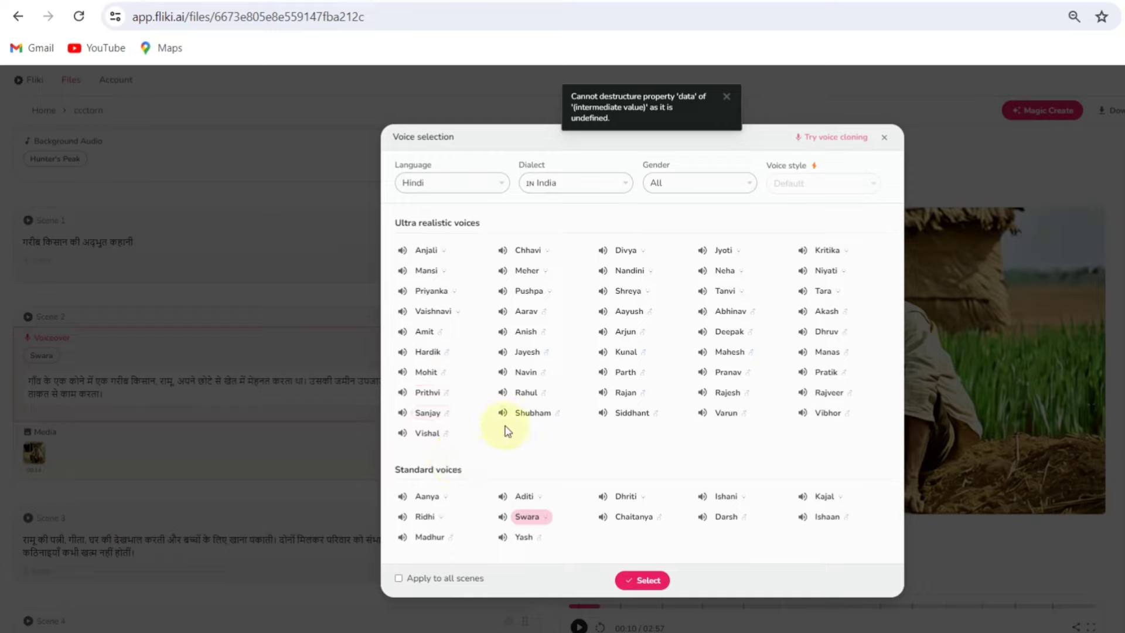
{"action": "left_click", "coordinate": [504, 415]}
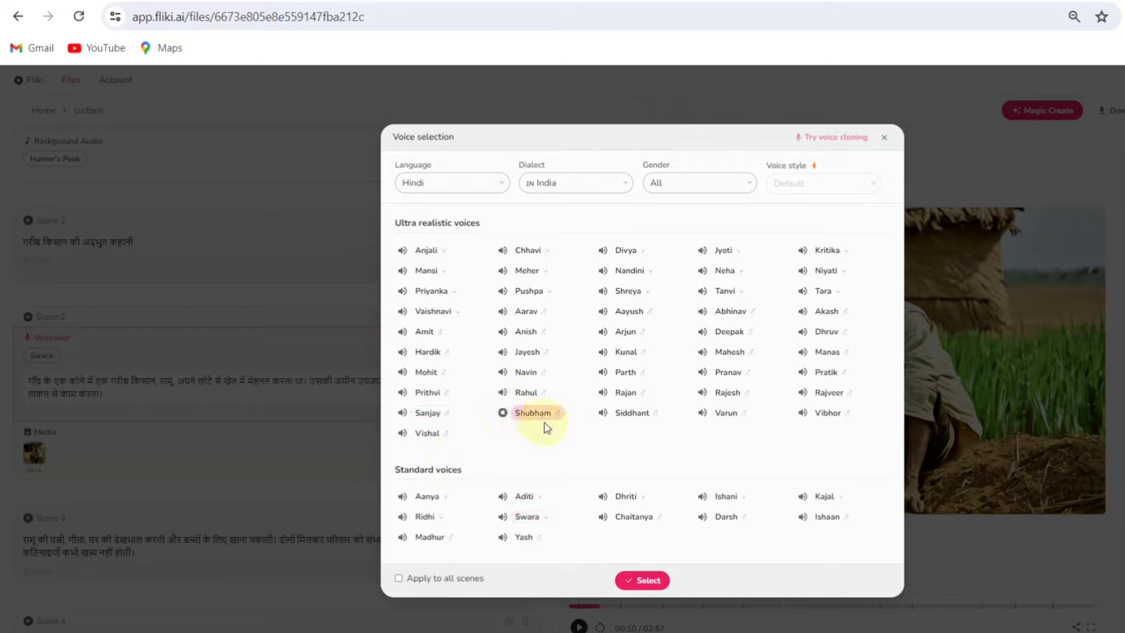
{"action": "left_click", "coordinate": [703, 414]}
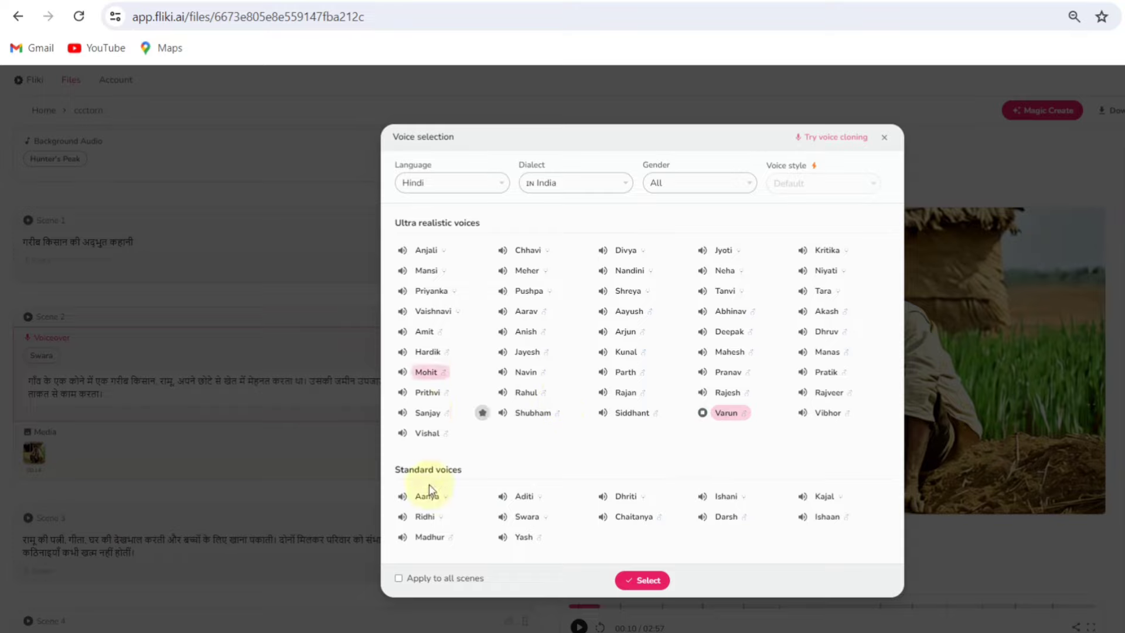
Preview the standard voices Aanya, Swara, Ridhi and Chaitanya, and close the voice selection without applying one
{"action": "left_click", "coordinate": [401, 497]}
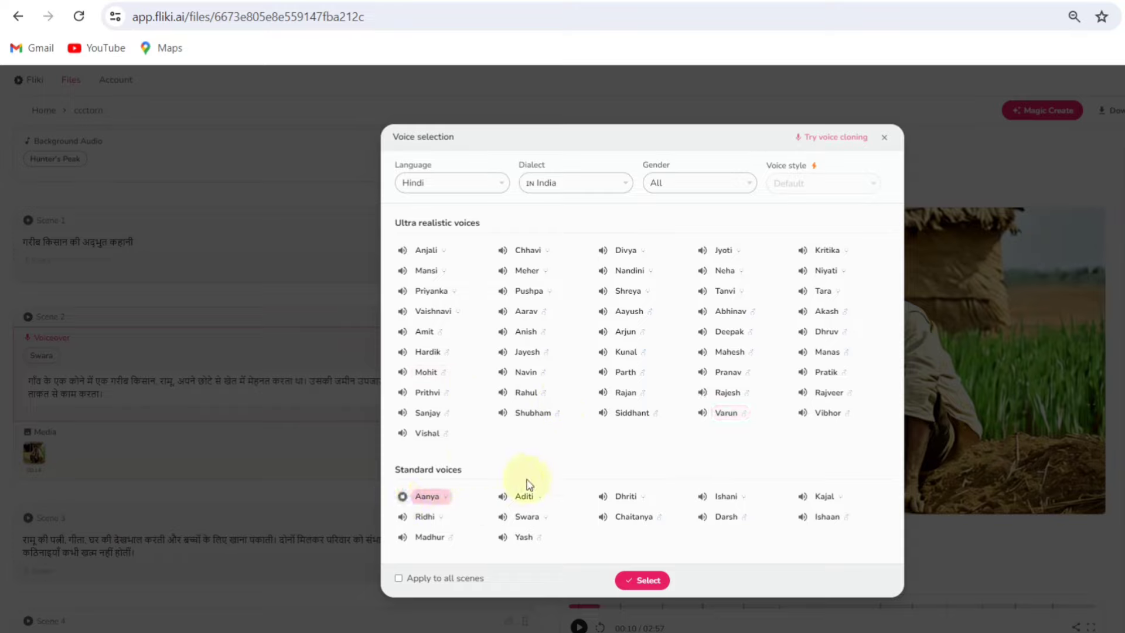
{"action": "left_click", "coordinate": [502, 516]}
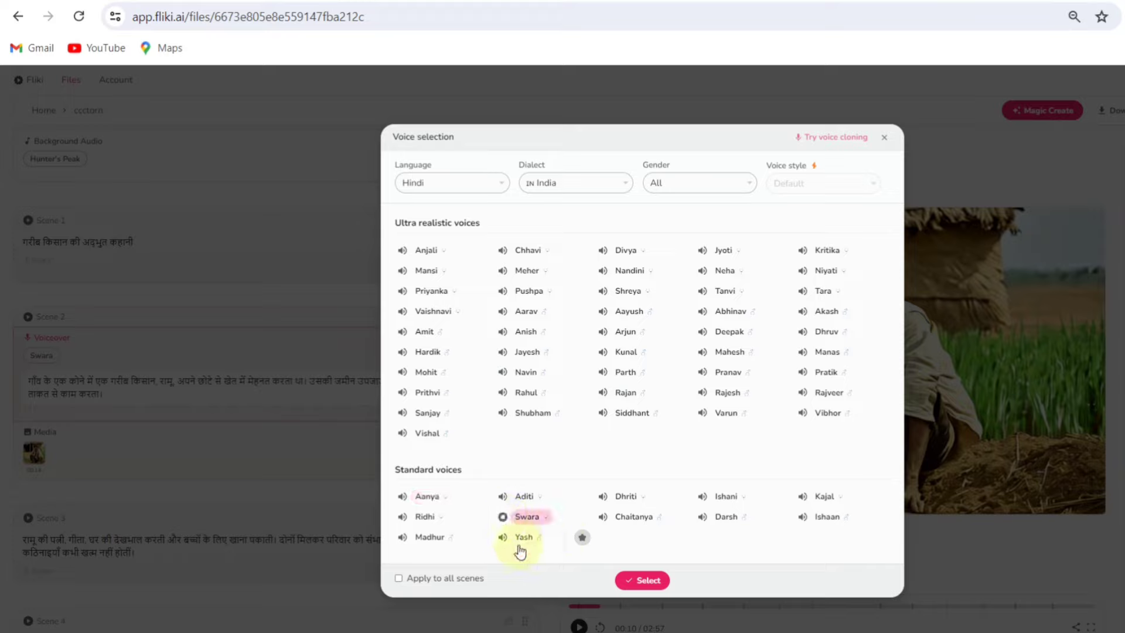
{"action": "left_click", "coordinate": [402, 516]}
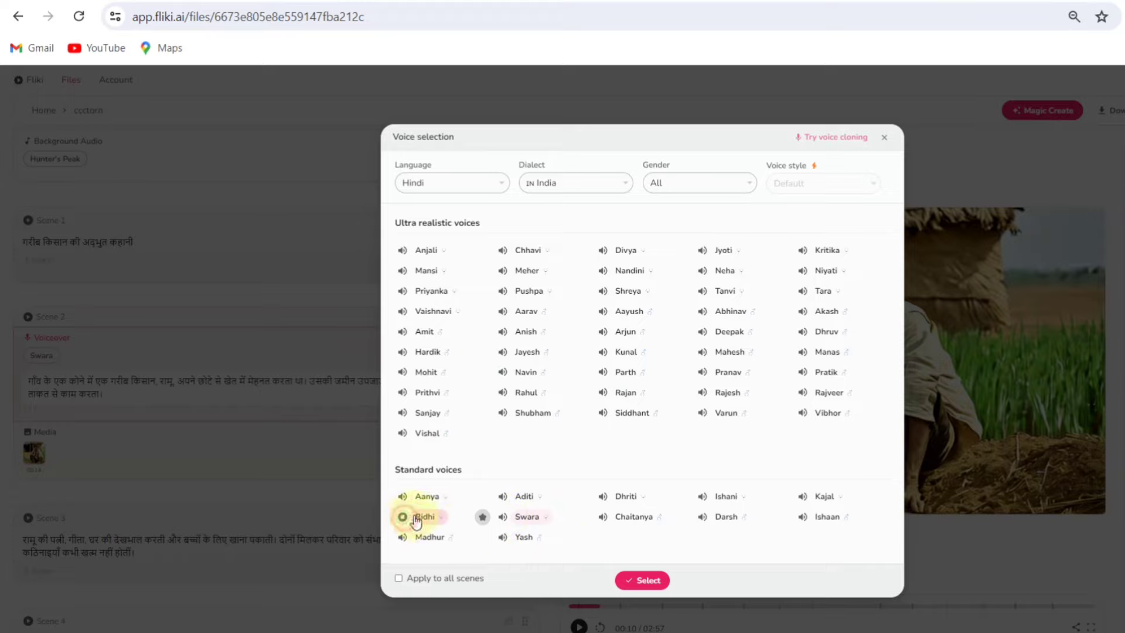
{"action": "left_click", "coordinate": [602, 516]}
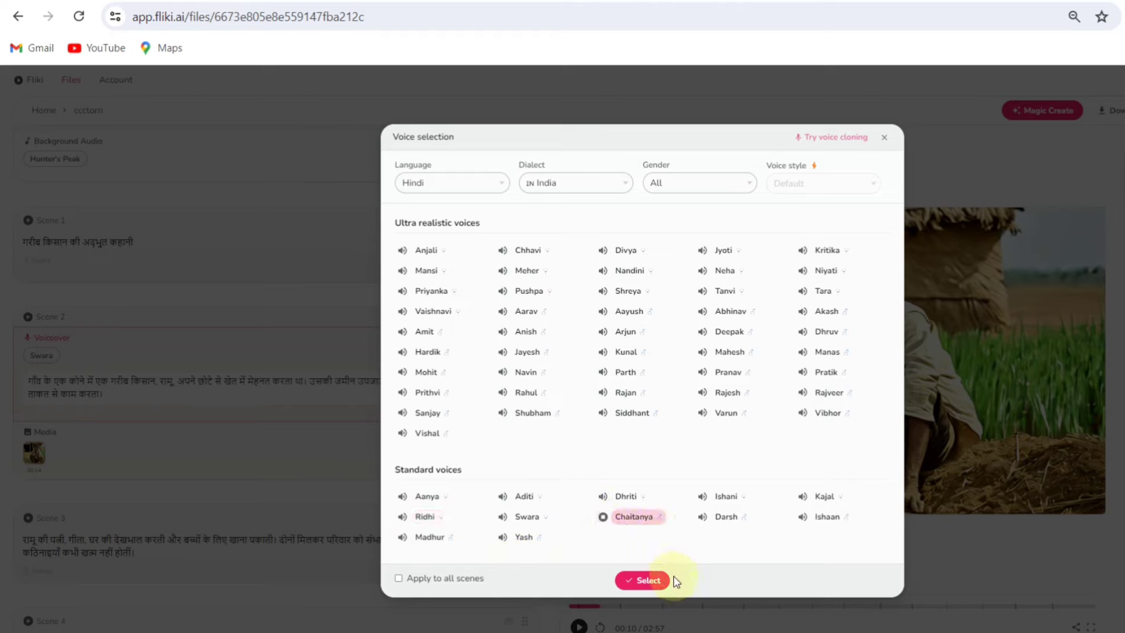
{"action": "left_click", "coordinate": [885, 138]}
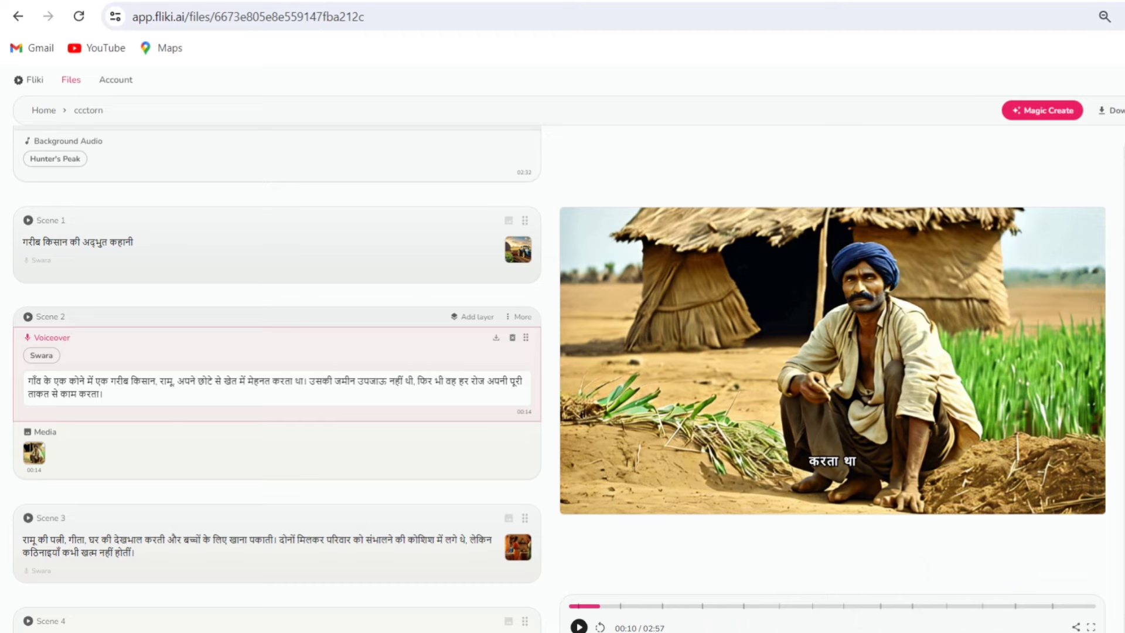
Return to the ghj file and start exporting its video at 1080p resolution in mp4 format
{"action": "left_click", "coordinate": [908, 562]}
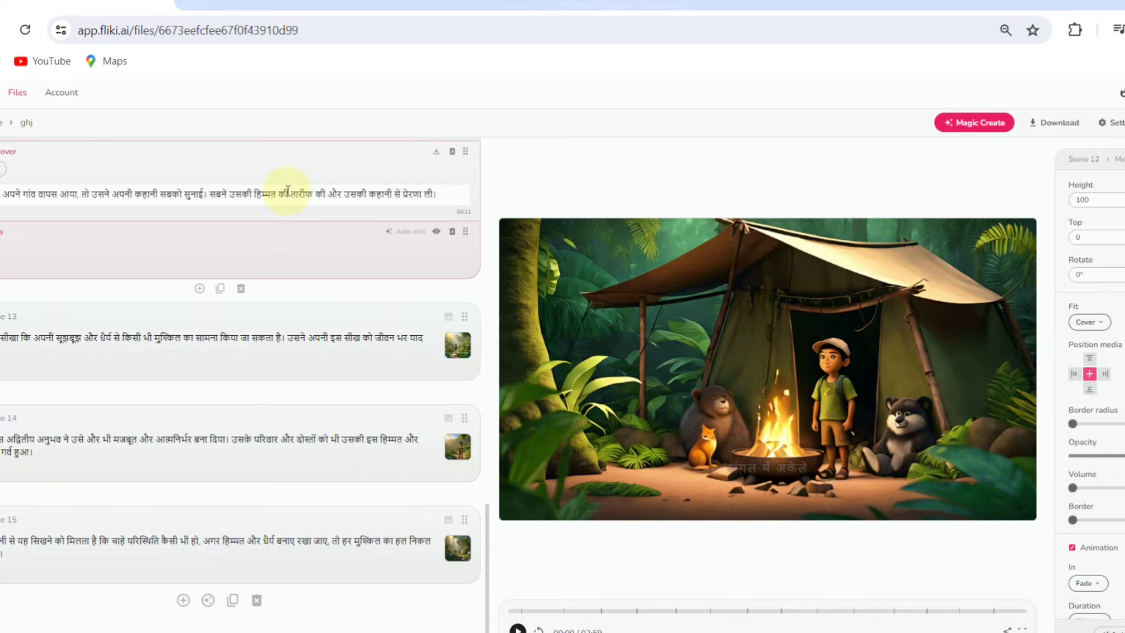
{"action": "left_click", "coordinate": [1059, 124]}
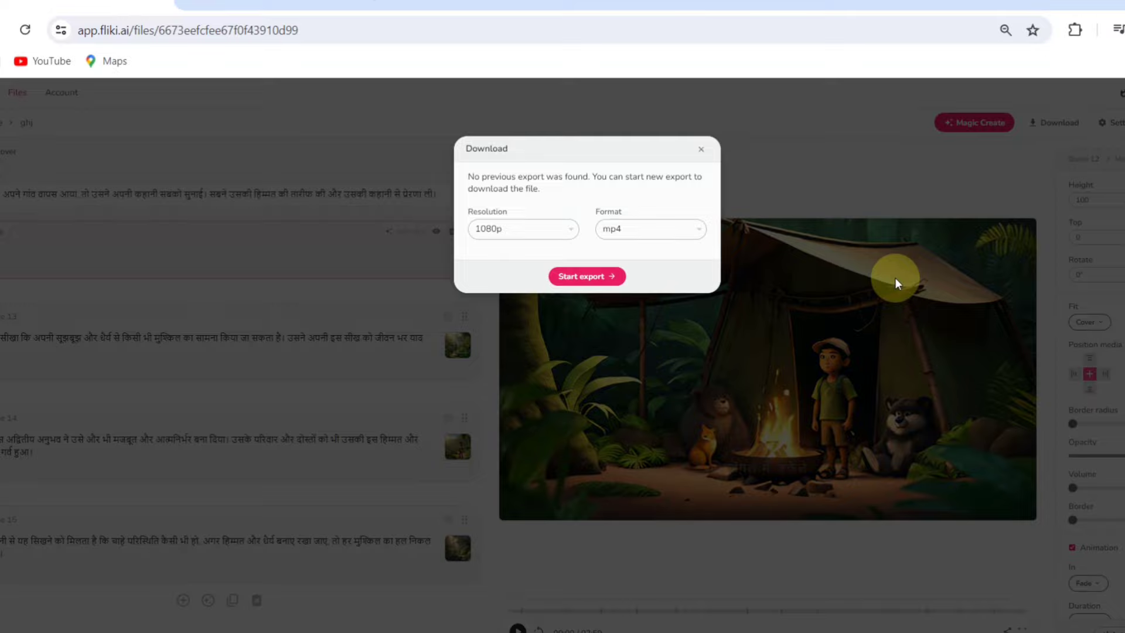
{"action": "left_click", "coordinate": [543, 230]}
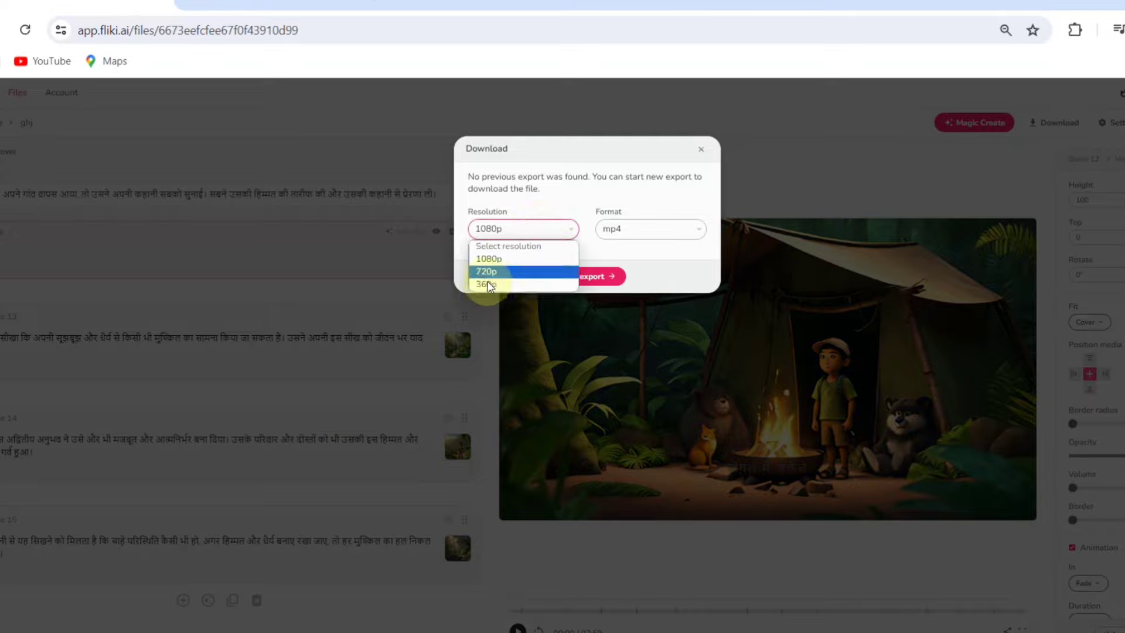
{"action": "left_click", "coordinate": [498, 252]}
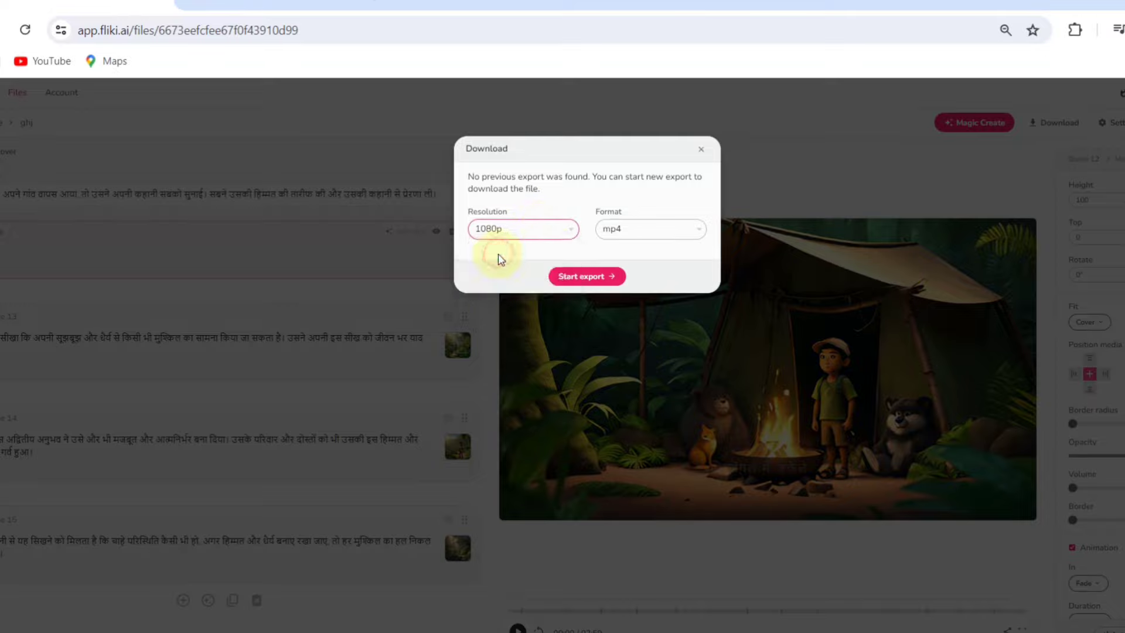
{"action": "left_click", "coordinate": [635, 229]}
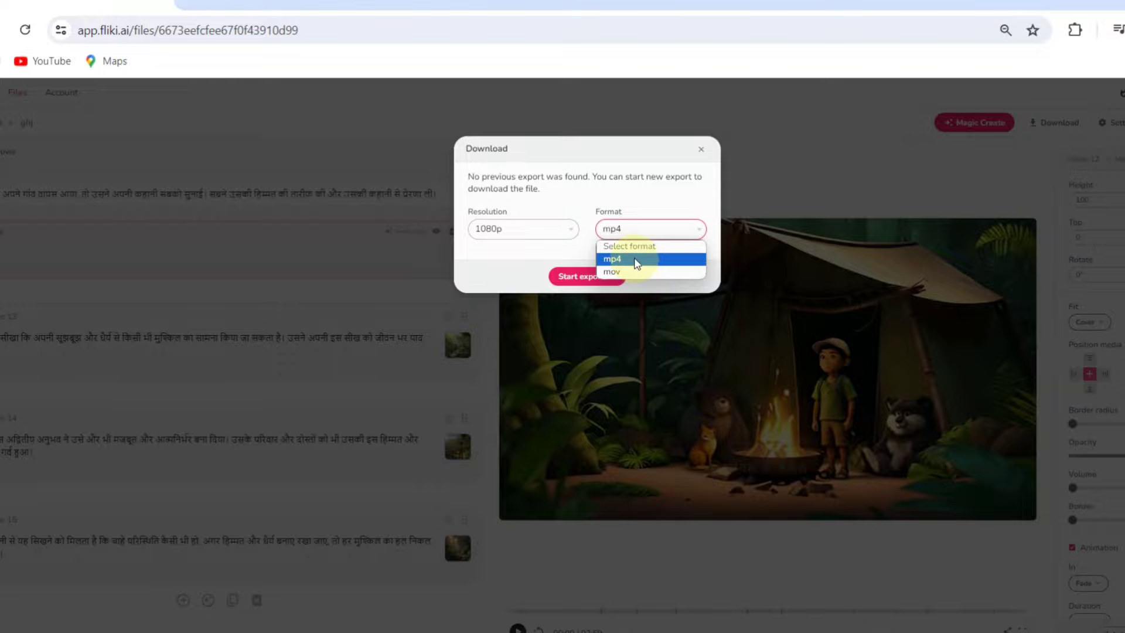
{"action": "left_click", "coordinate": [637, 260]}
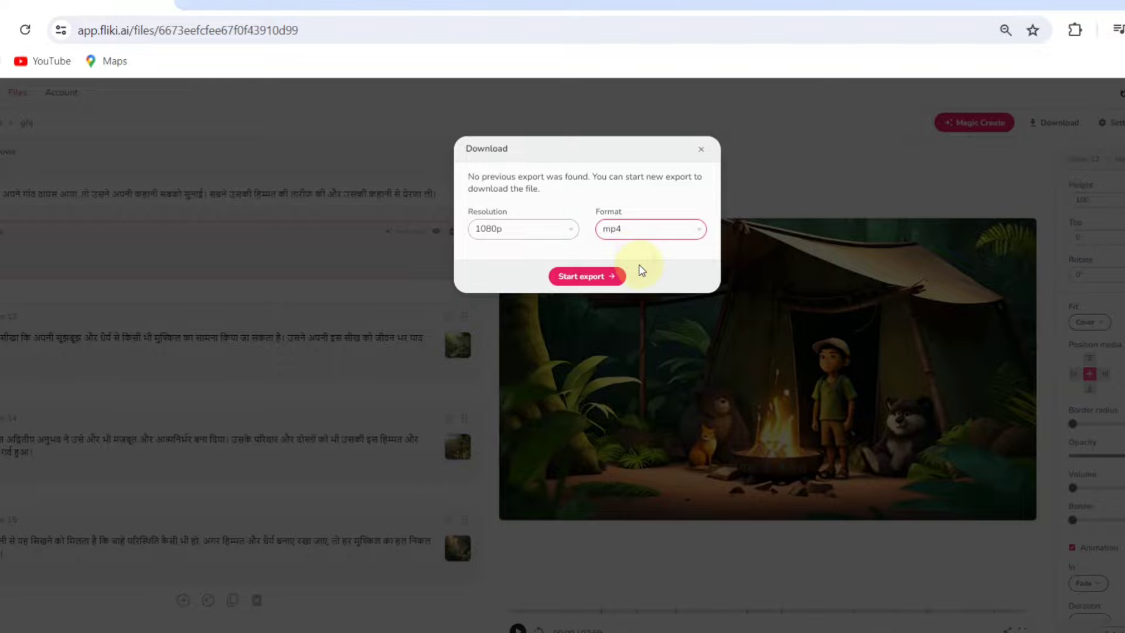
{"action": "left_click", "coordinate": [601, 276]}
{"action": "left_click", "coordinate": [567, 195]}
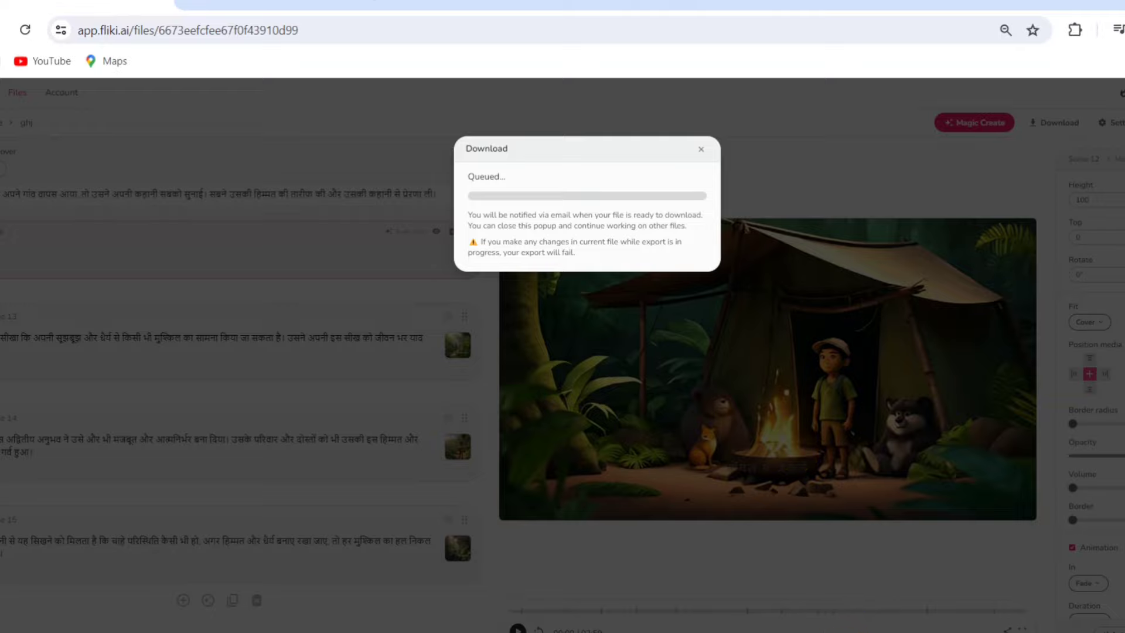
{"action": "mouse_move", "coordinate": [846, 632]}
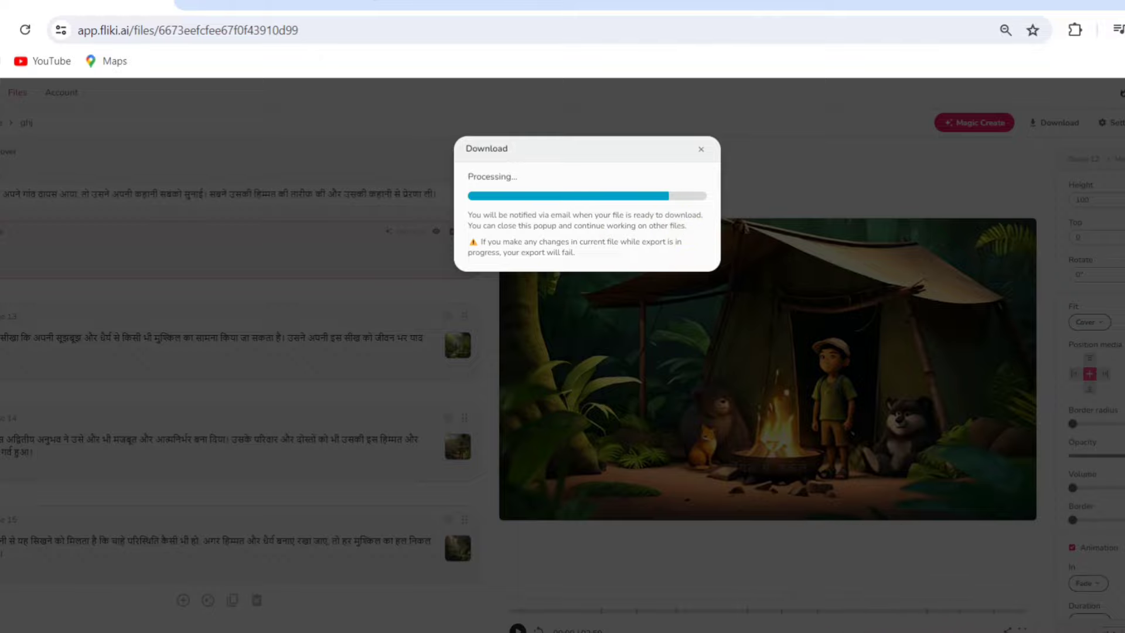
{"action": "left_click", "coordinate": [860, 605]}
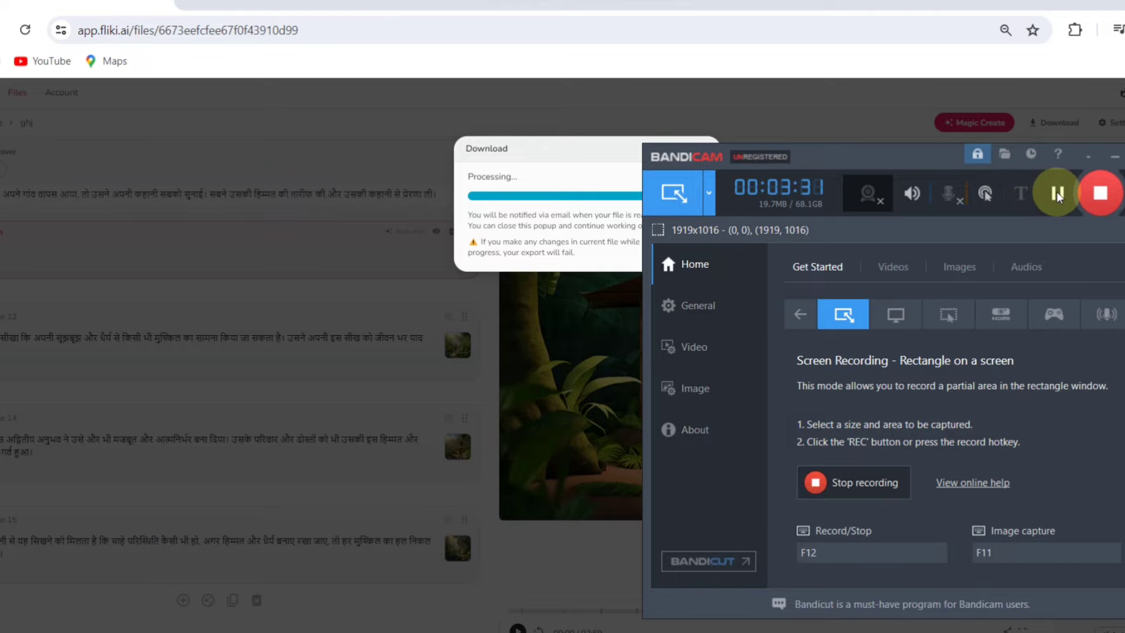
{"action": "left_click_drag", "start_coordinate": [1091, 165], "coordinate": [409, 167]}
{"action": "left_click", "coordinate": [434, 159]}
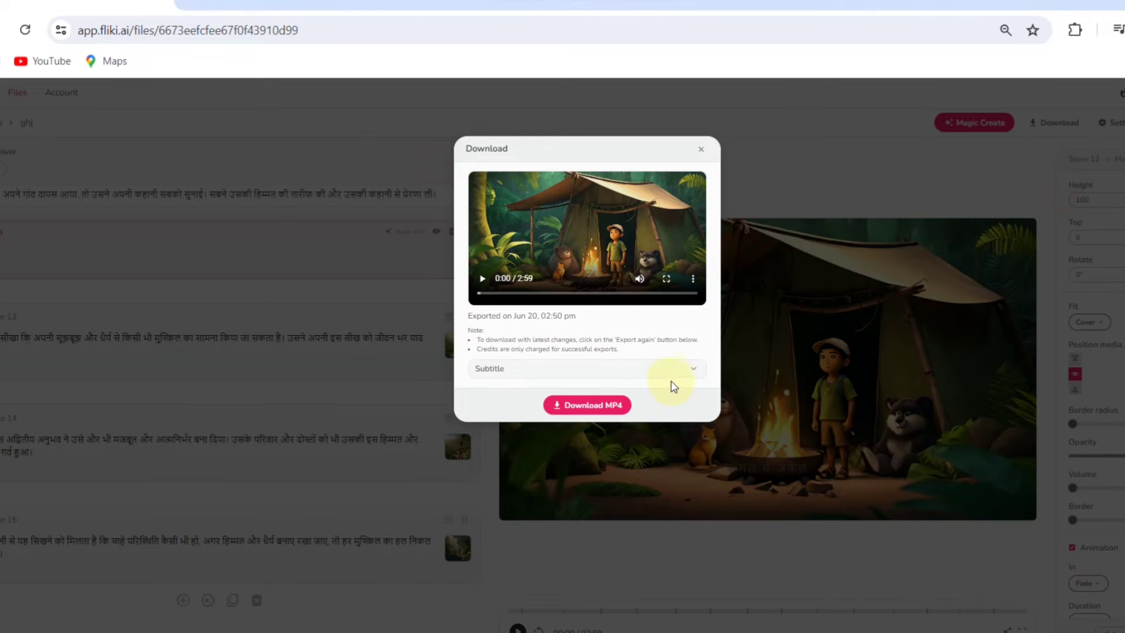
Download the exported jungle story video as an MP4 file
{"action": "left_click", "coordinate": [586, 404]}
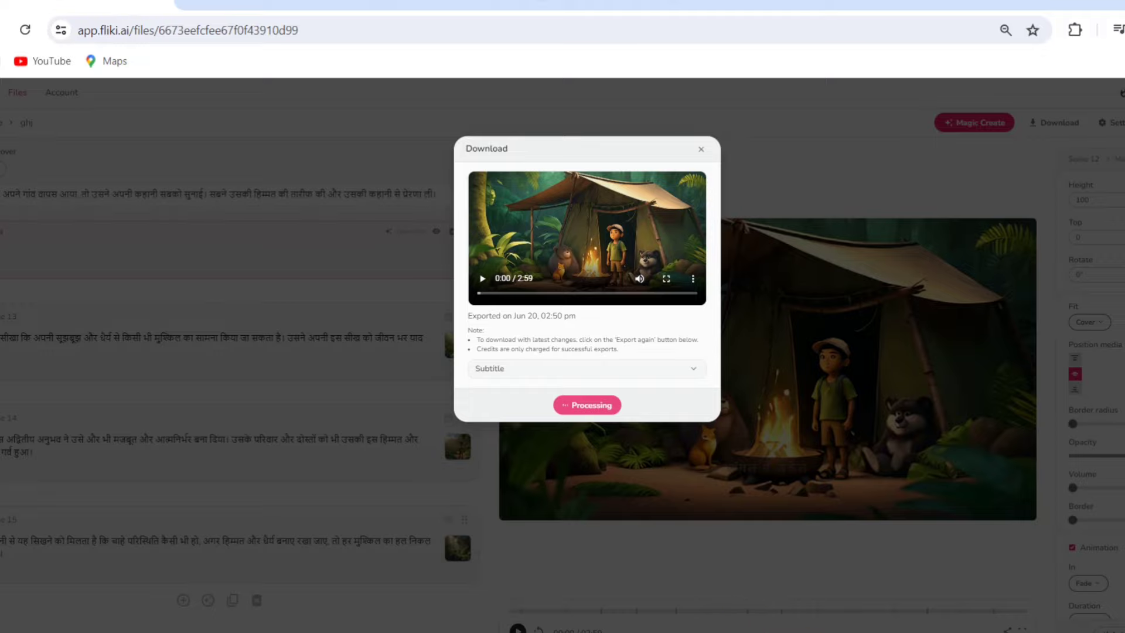
{"action": "mouse_move", "coordinate": [845, 632]}
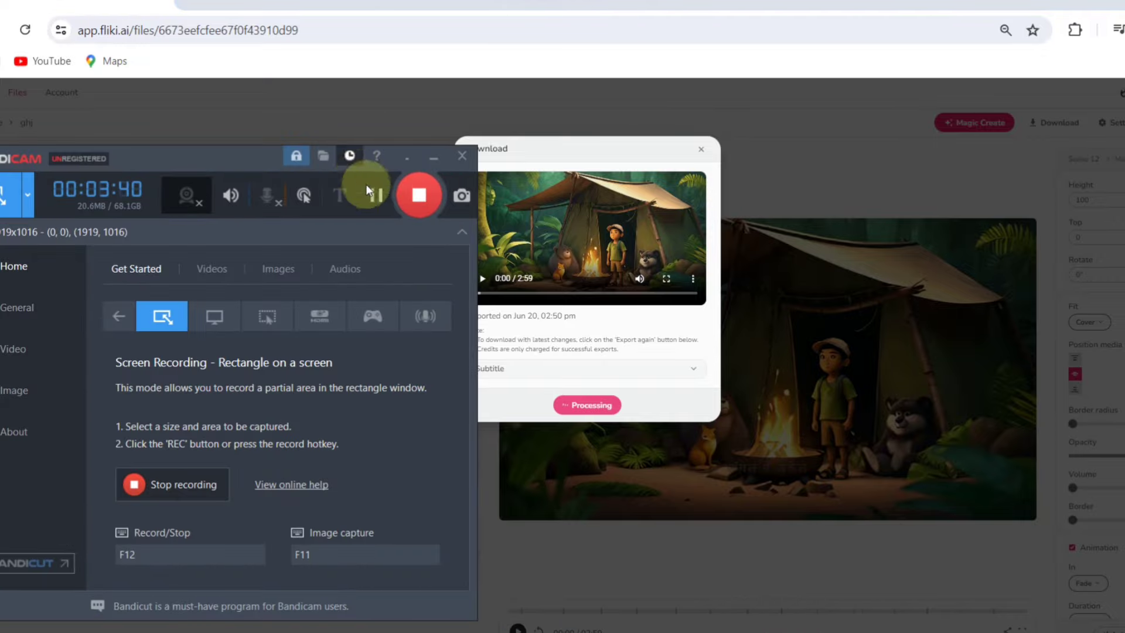
Close the exported video's Download dialog and open the account page to check credit usage and the current plan
{"action": "left_click", "coordinate": [432, 159]}
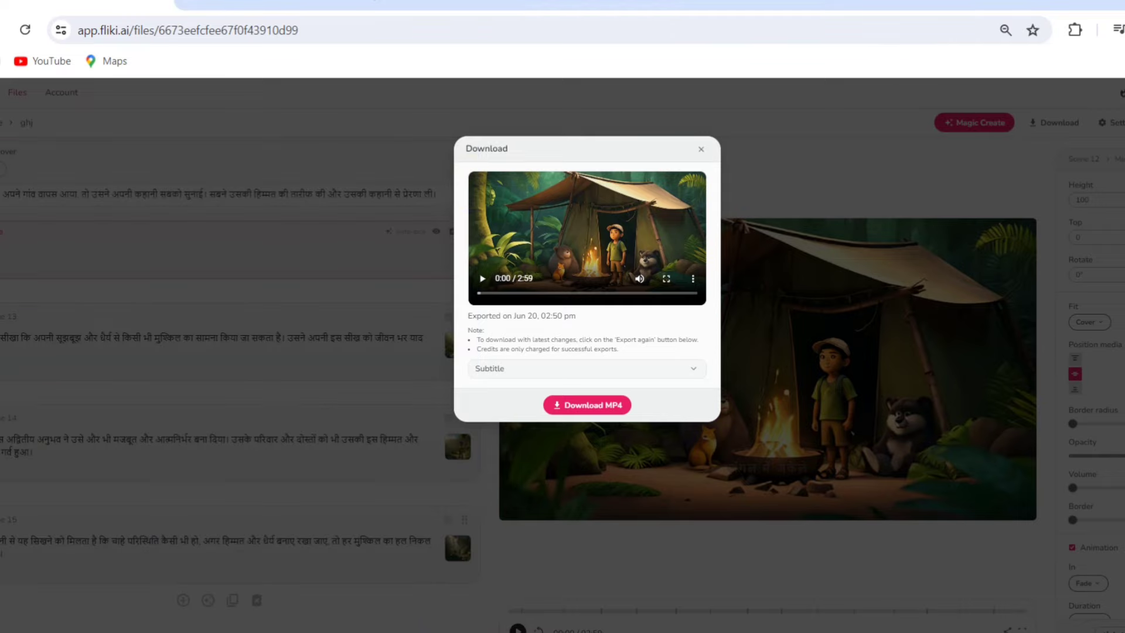
{"action": "left_click", "coordinate": [1120, 30]}
{"action": "left_click", "coordinate": [701, 149]}
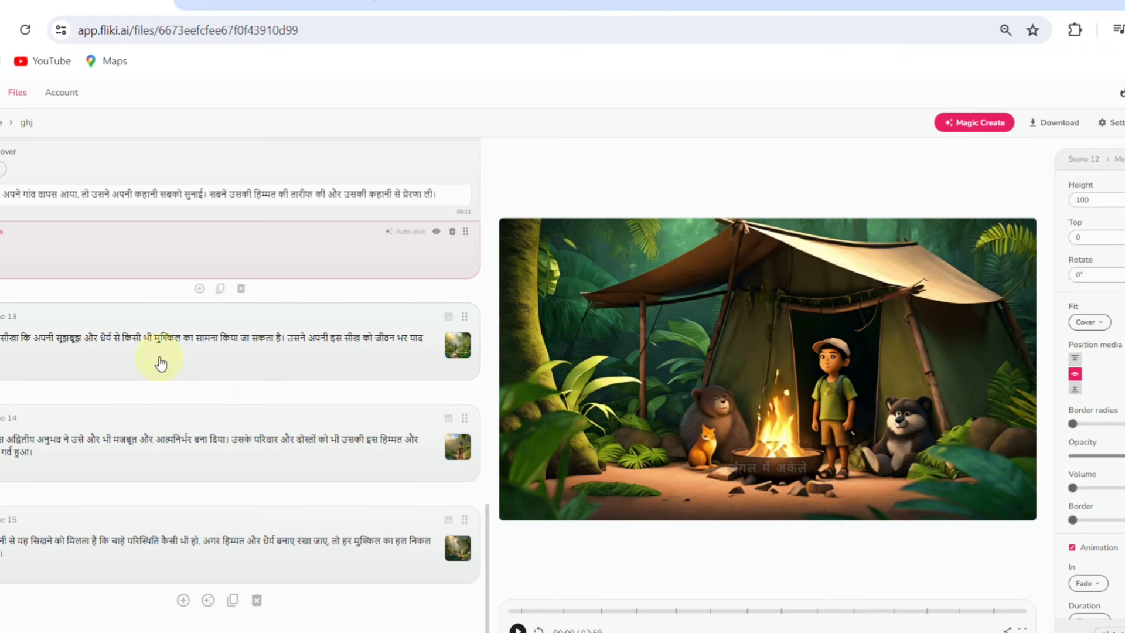
{"action": "left_click", "coordinate": [58, 102]}
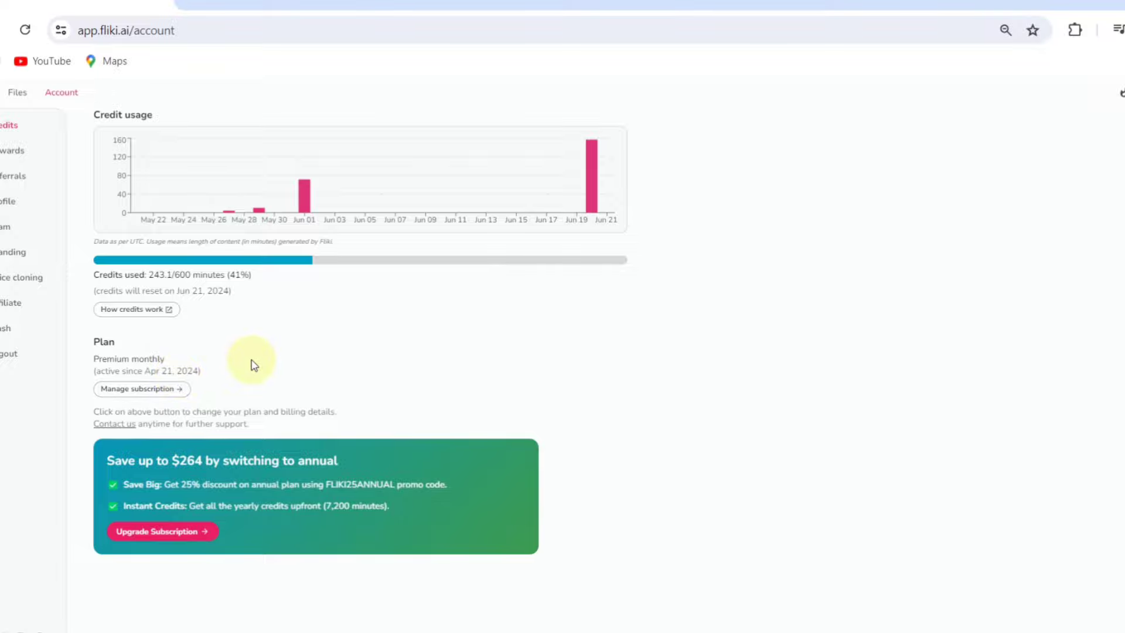
Return to the file list, open the ccctorn video file and expand its Scene 1
{"action": "left_click", "coordinate": [18, 92]}
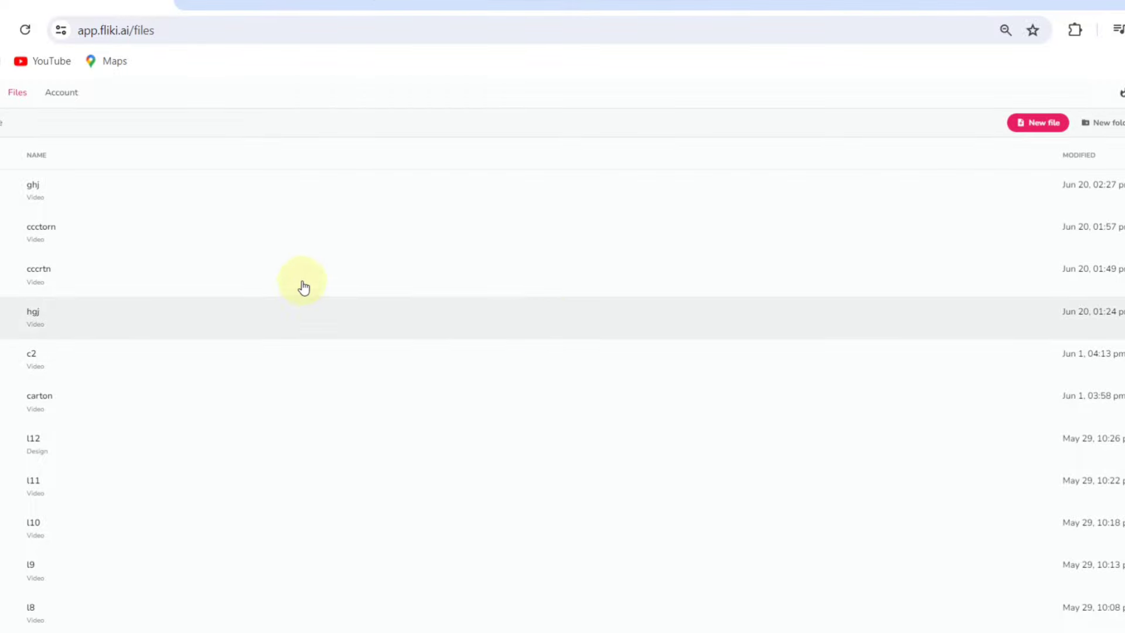
{"action": "left_click", "coordinate": [212, 242]}
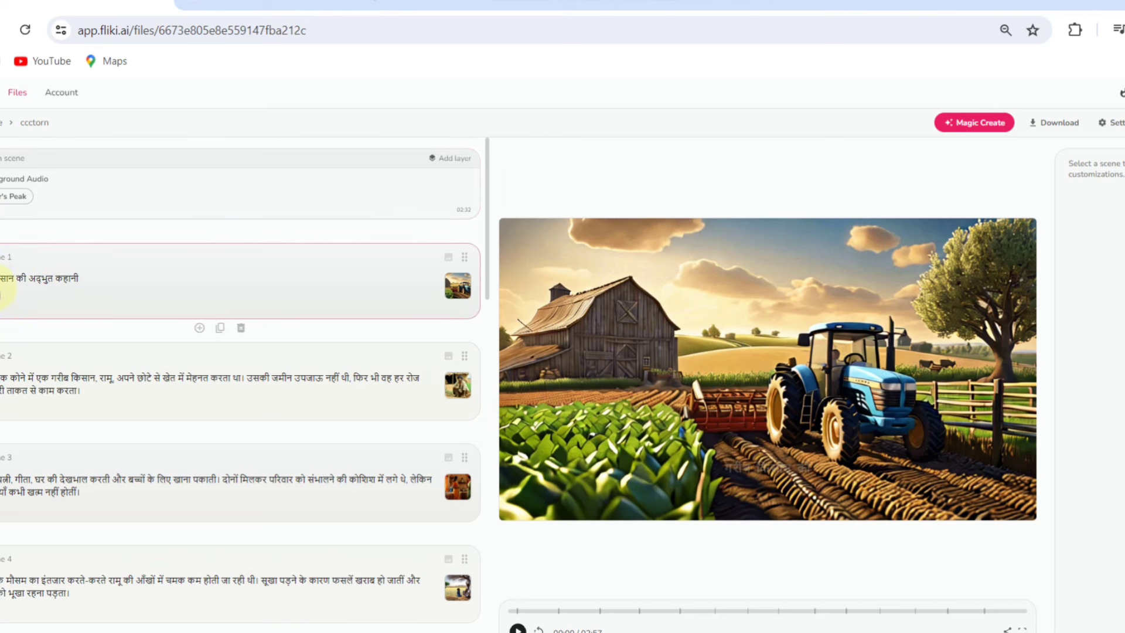
{"action": "left_click", "coordinate": [75, 309]}
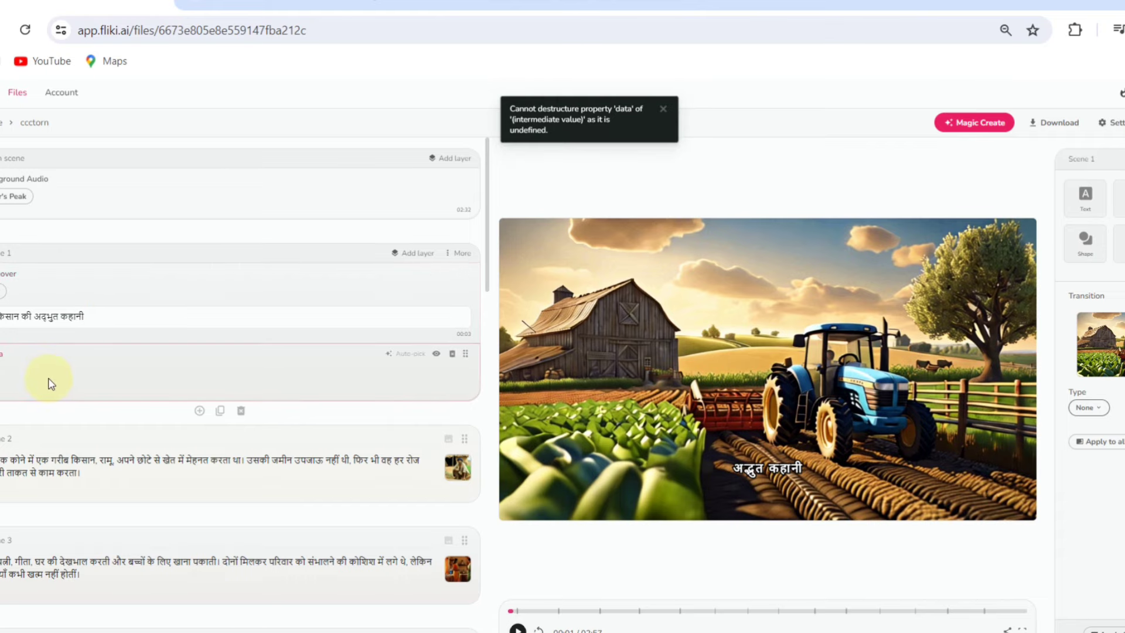
Open the voice selection for Scene 2's voiceover and preview the ultra realistic voices Shubham and Varun
{"action": "scroll", "coordinate": [51, 371], "scroll_direction": "down", "scroll_amount": 3}
{"action": "left_click", "coordinate": [93, 312]}
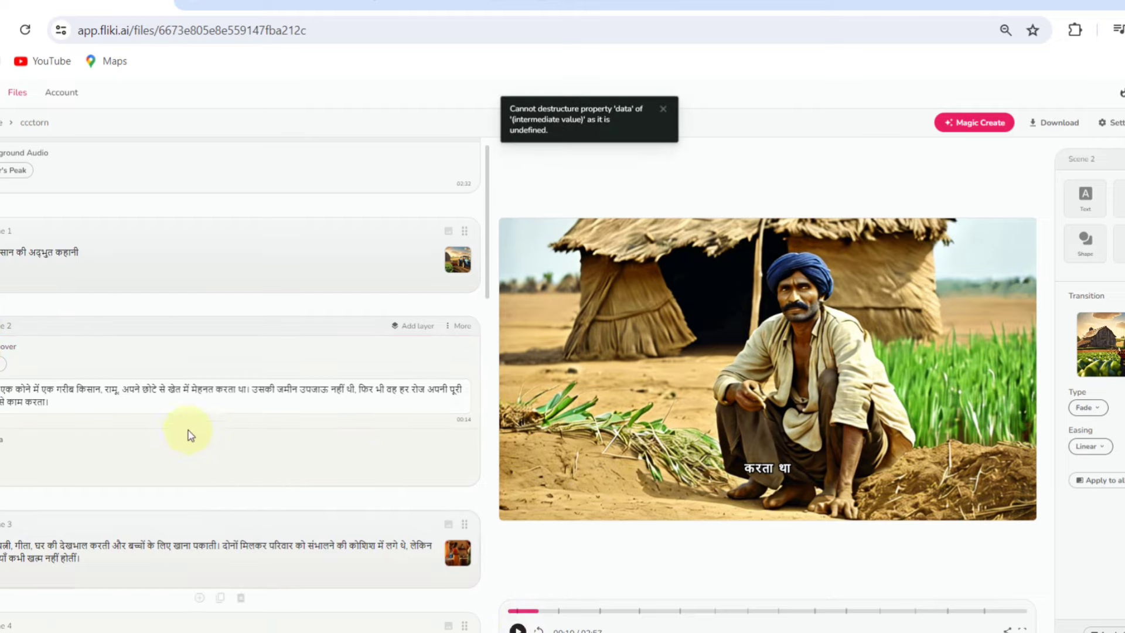
{"action": "left_click", "coordinate": [3, 367]}
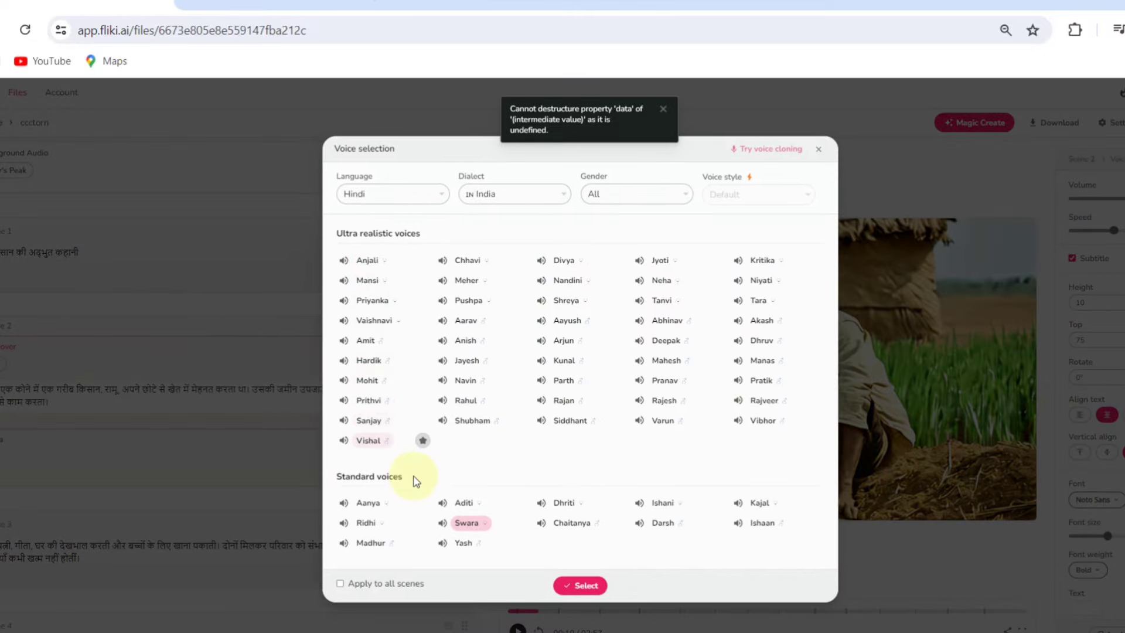
{"action": "left_click", "coordinate": [444, 421]}
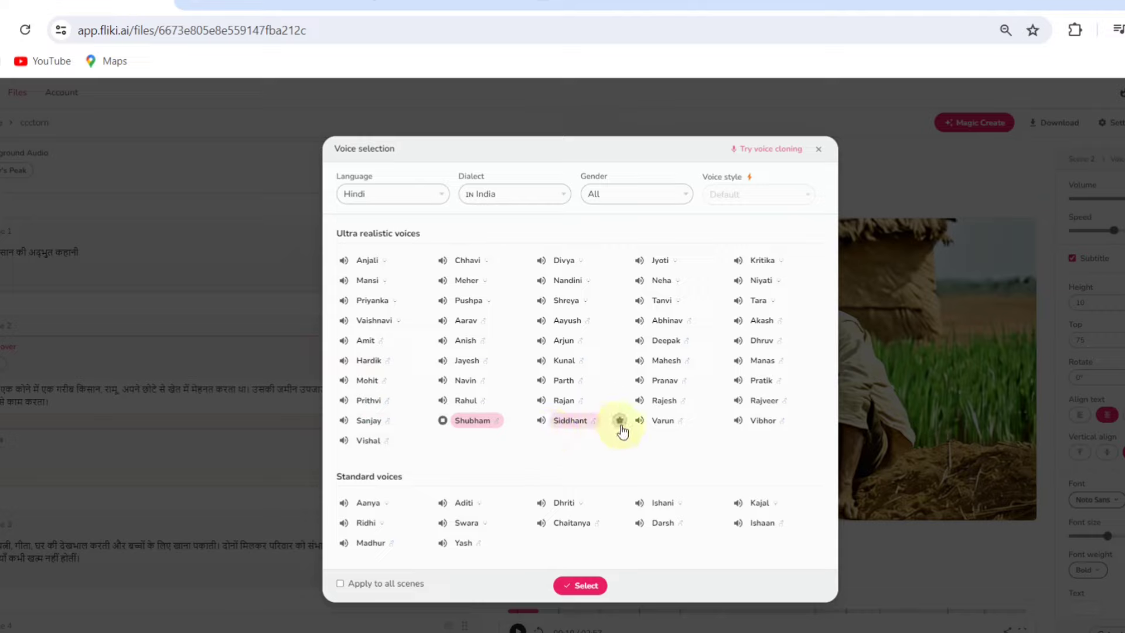
{"action": "left_click", "coordinate": [639, 422]}
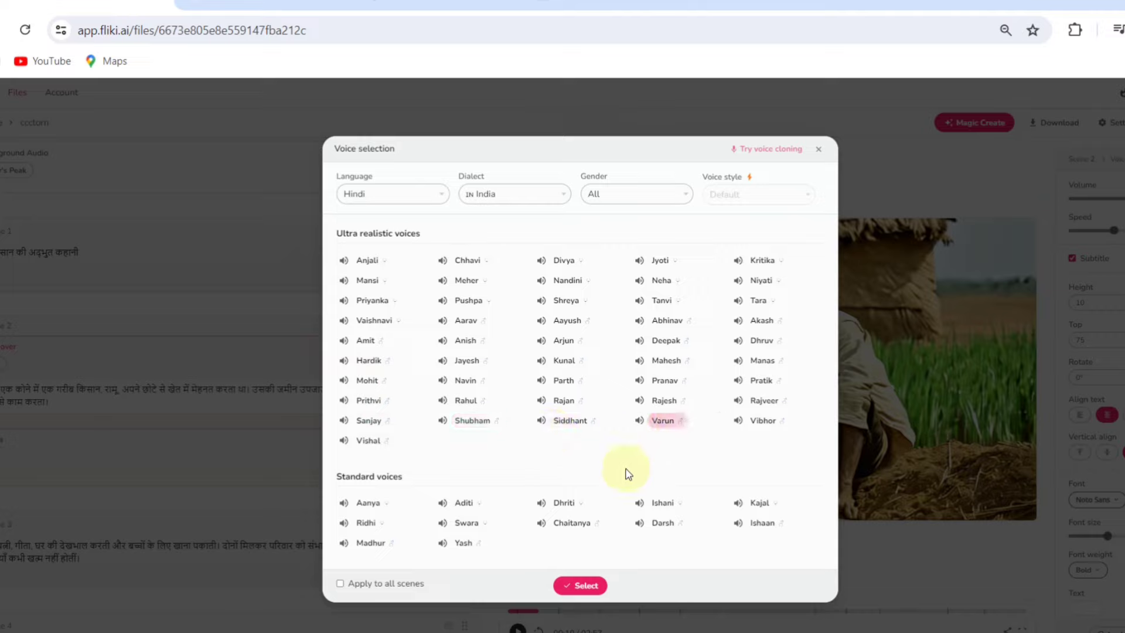